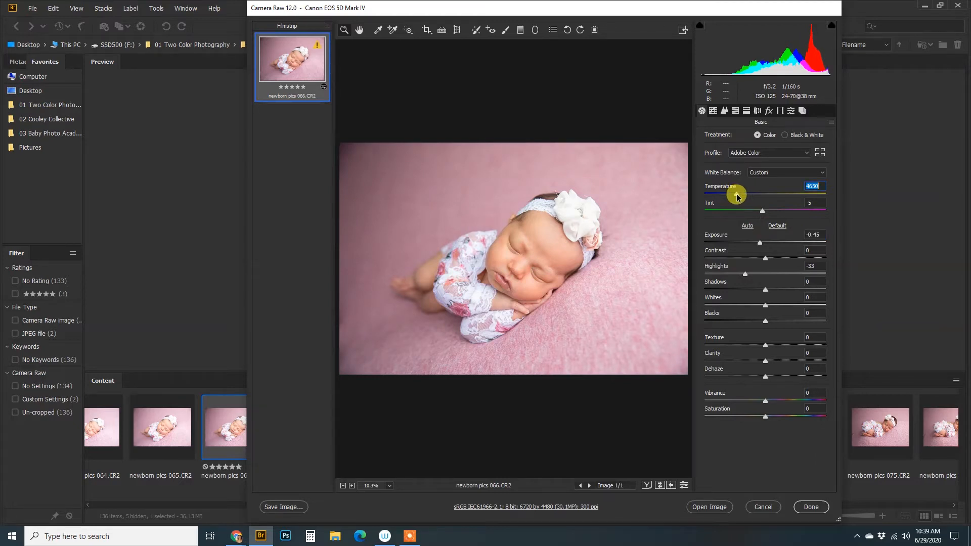
- Open newborn pics 066.CR2 from Camera Raw in Photoshop and inspect the baby's face and outfit up close
left_click(714, 507)
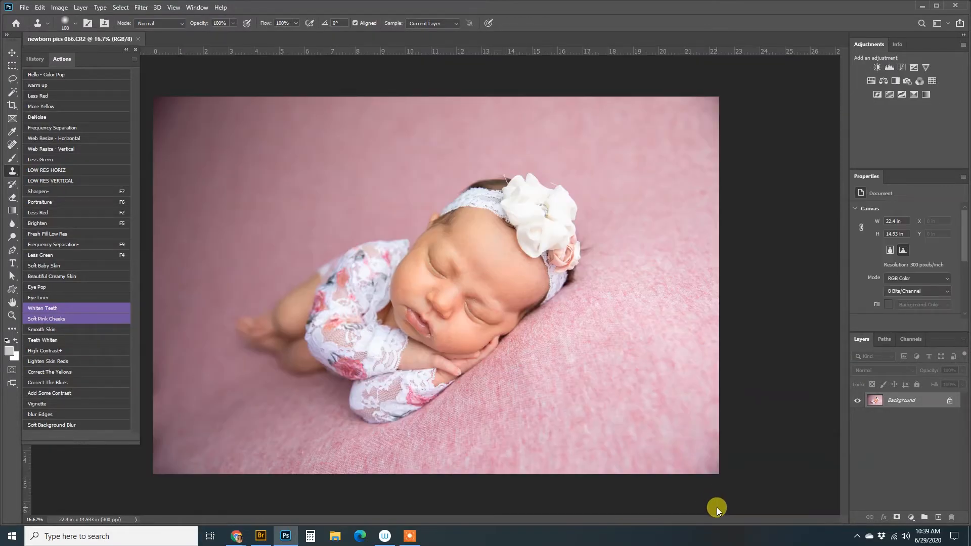
key("ctrl+plus")
key("ctrl+plus")
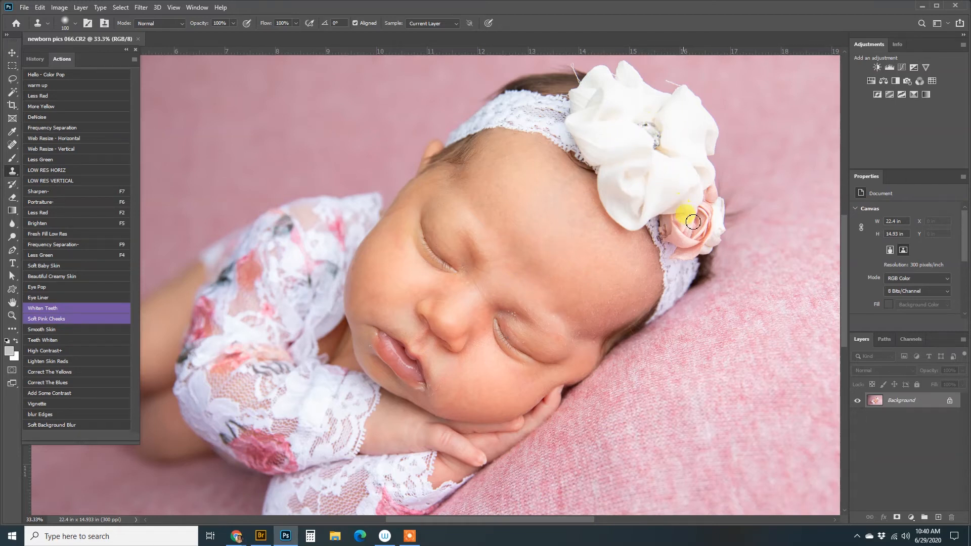
scroll(564, 259, "down", 3)
scroll(564, 259, "left", 5)
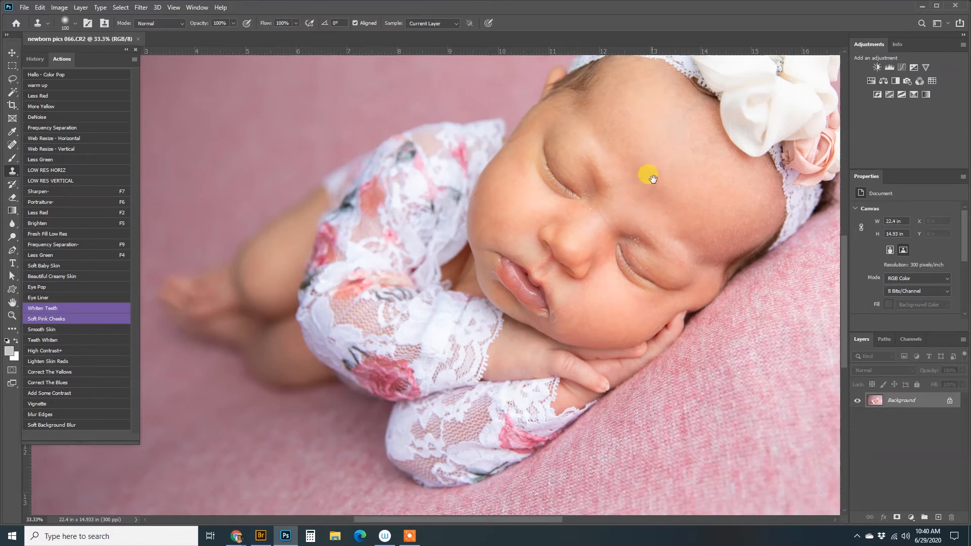
key("ctrl+minus")
key("ctrl+minus")
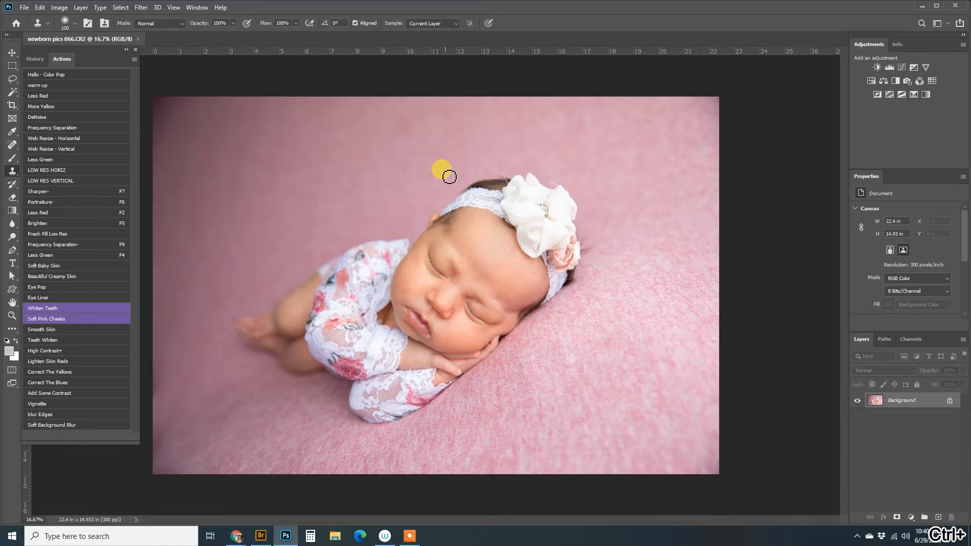
- Duplicate the Background layer, hide the copy behind a black layer mask, and set the brush size to 700
key("ctrl+j")
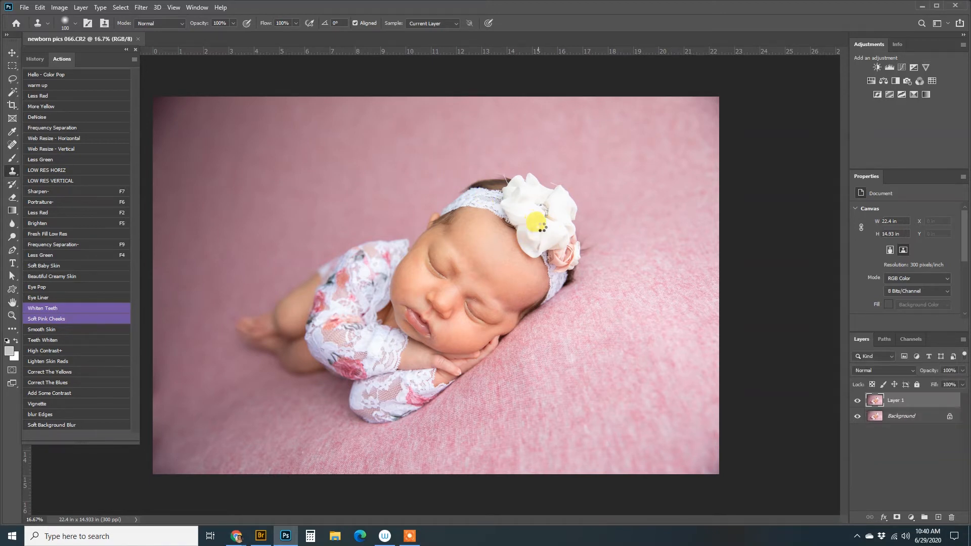
key("bracketleft")
key("bracketleft")
key("bracketleft")
key("bracketleft")
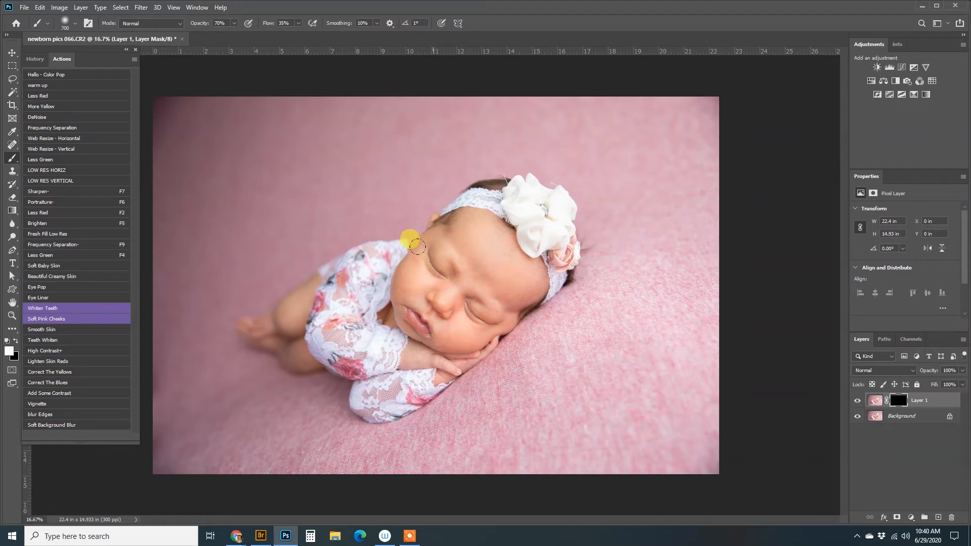
- Paint white on the layer mask over the baby's face, headband flower and lace outfit, and merge the visible layers
mouse_move(441, 282)
left_mouse_down()
mouse_move(523, 180)
mouse_move(523, 264)
mouse_move(536, 285)
mouse_move(611, 273)
mouse_move(592, 268)
left_mouse_up()
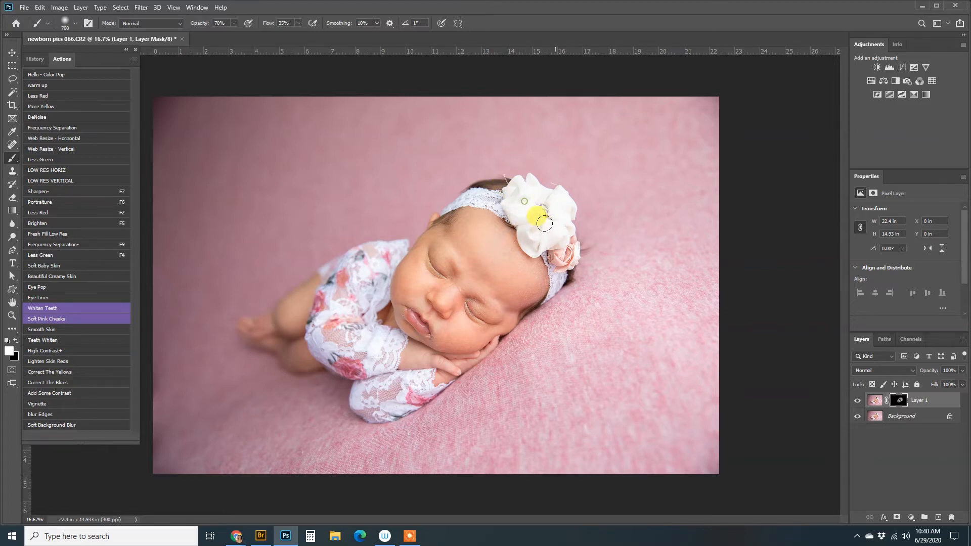
left_click_drag(354, 319, 414, 361)
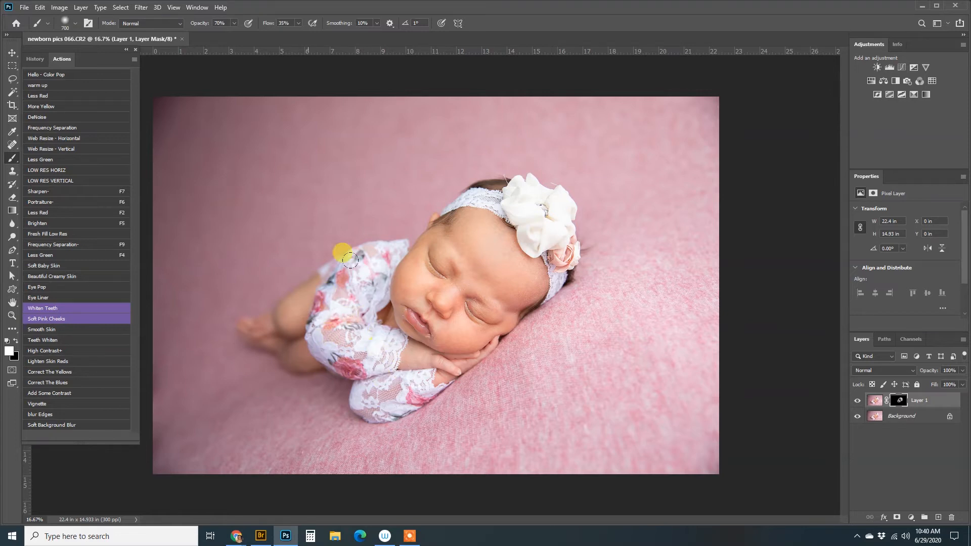
key("ctrl+shift+e")
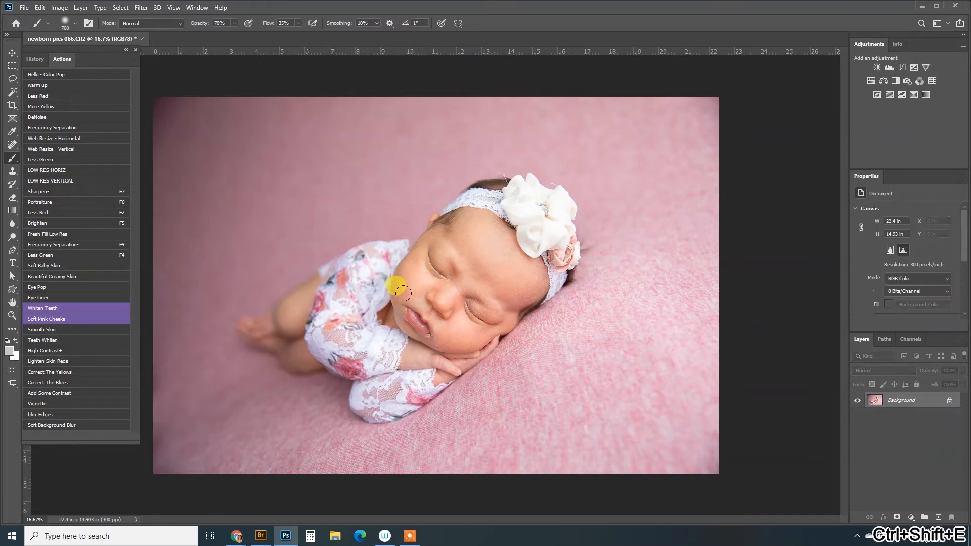
- Heal the specks on the baby's lower closed eyelid using a small Spot Healing Brush, reduced to size 20
key("ctrl+plus")
key("ctrl+plus")
key("ctrl+plus")
key("ctrl+plus")
key("ctrl+plus")
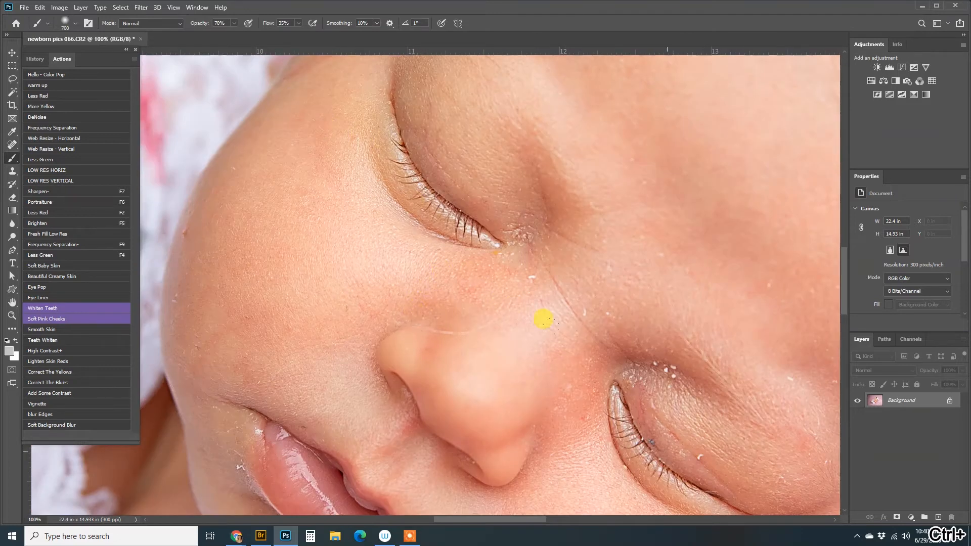
left_click_drag(657, 293, 566, 234)
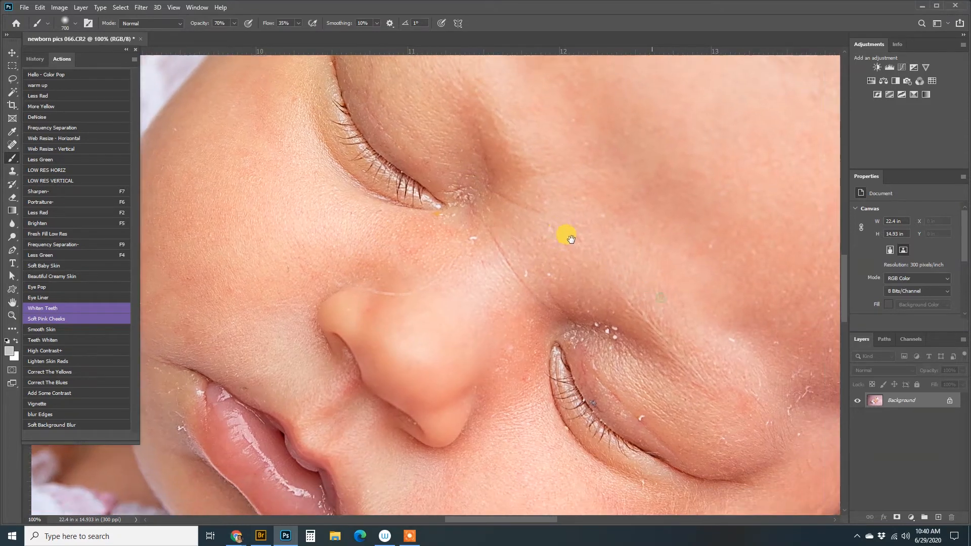
key("j")
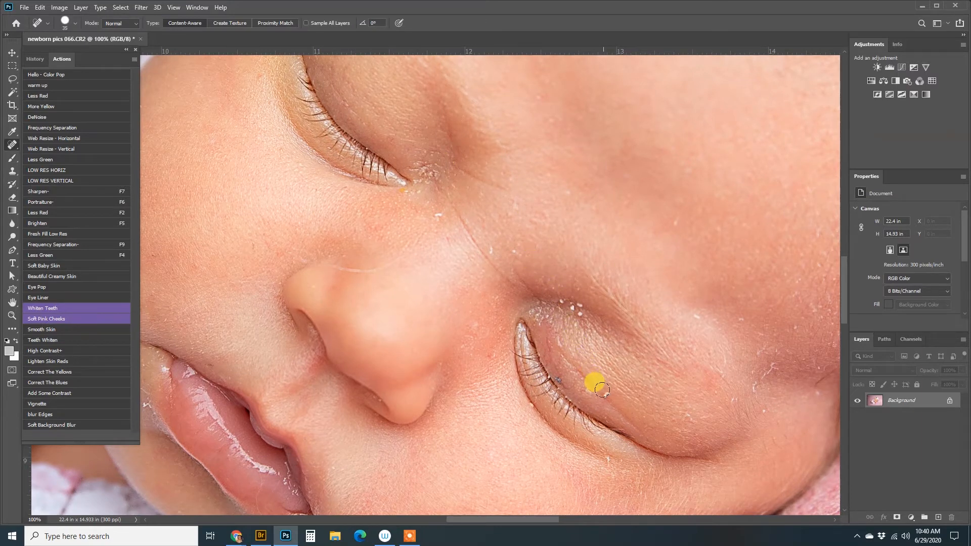
left_click(552, 383)
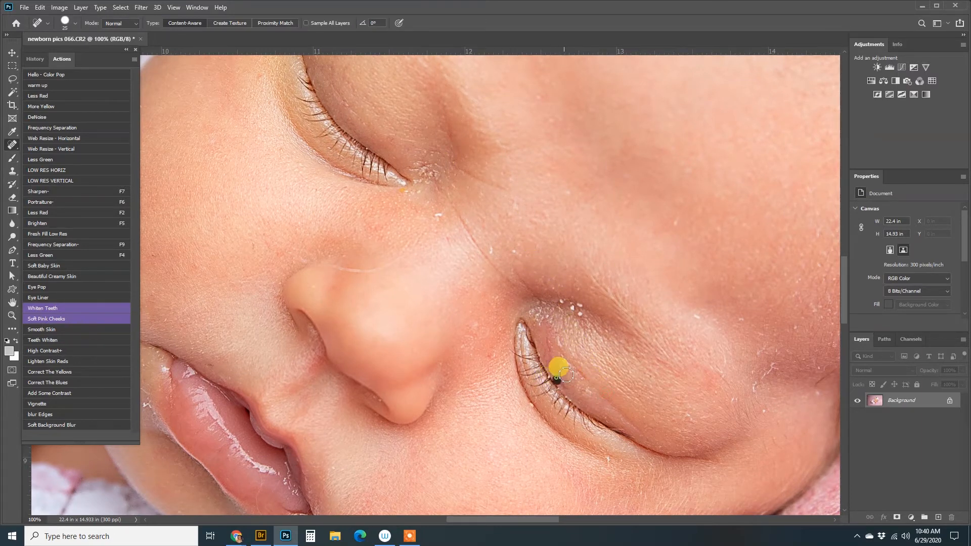
key("bracketleft")
left_click_drag(581, 306, 577, 310)
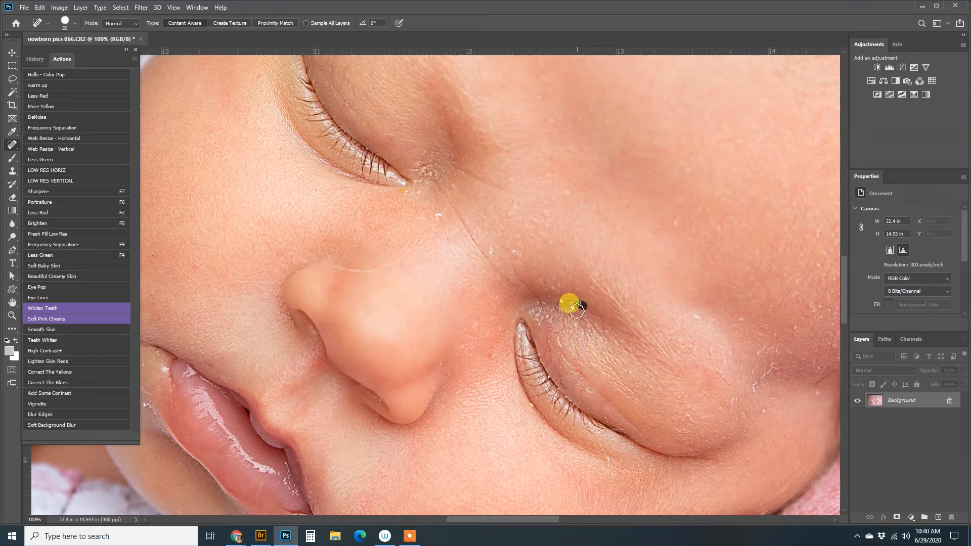
- Remove the dry skin flakes below the lower eye, along the brow and at its outer corner with the Spot Healing Brush
left_click(532, 410)
left_click(612, 461)
left_click(694, 325)
key("bracketright")
left_click(750, 323)
left_click_drag(776, 365, 771, 386)
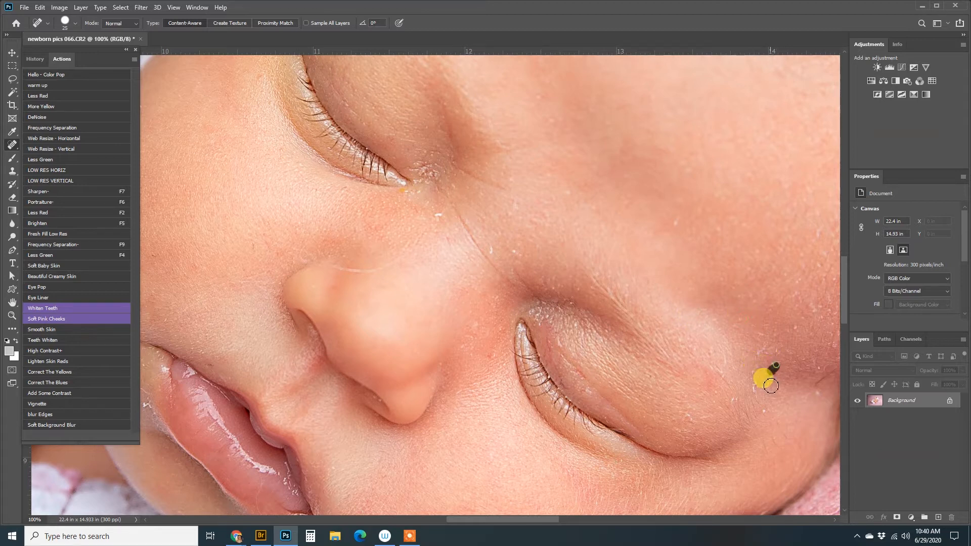
left_click(761, 378)
left_click(773, 367)
left_click(757, 393)
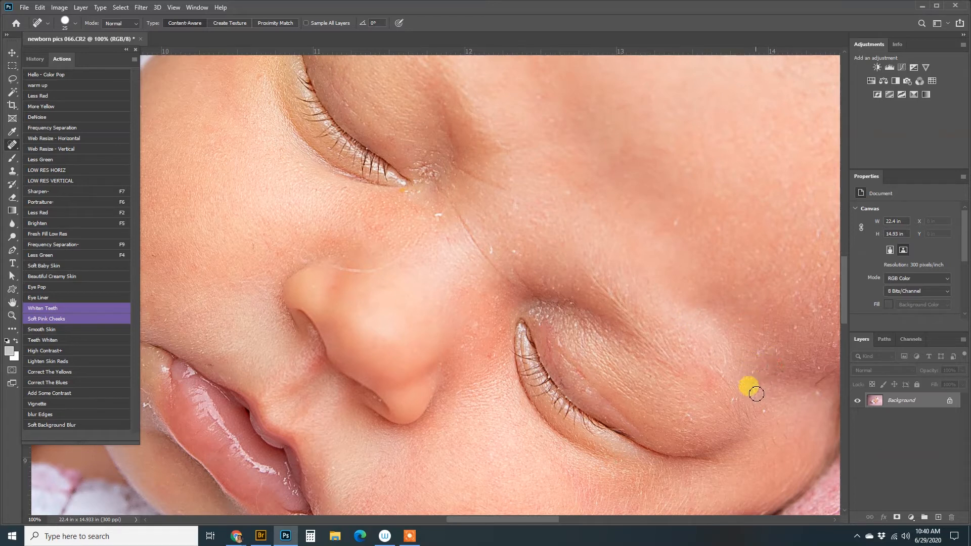
left_click(763, 364)
key("bracketleft")
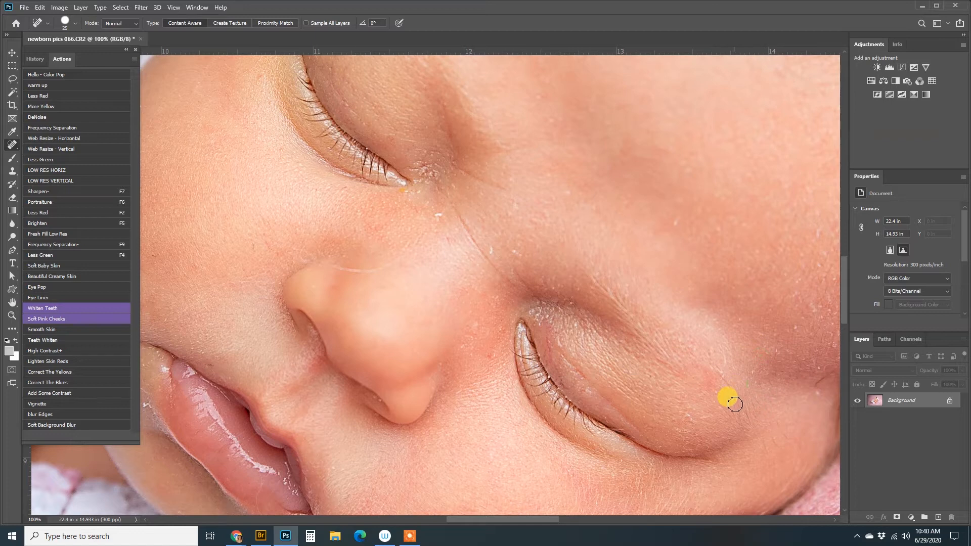
- Heal the flakes and the light line on the bridge of the nose and the inner corner of the upper eye
left_click(520, 256)
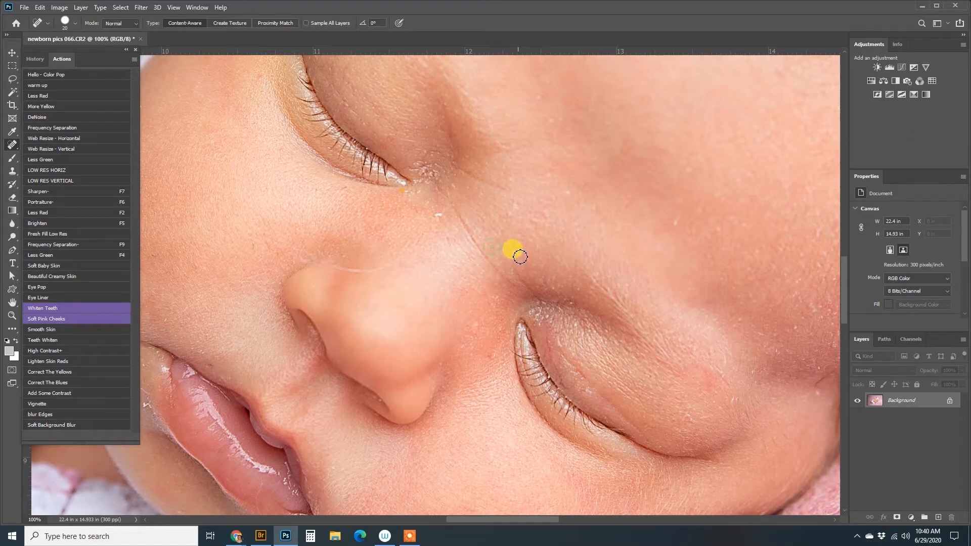
left_click(439, 216)
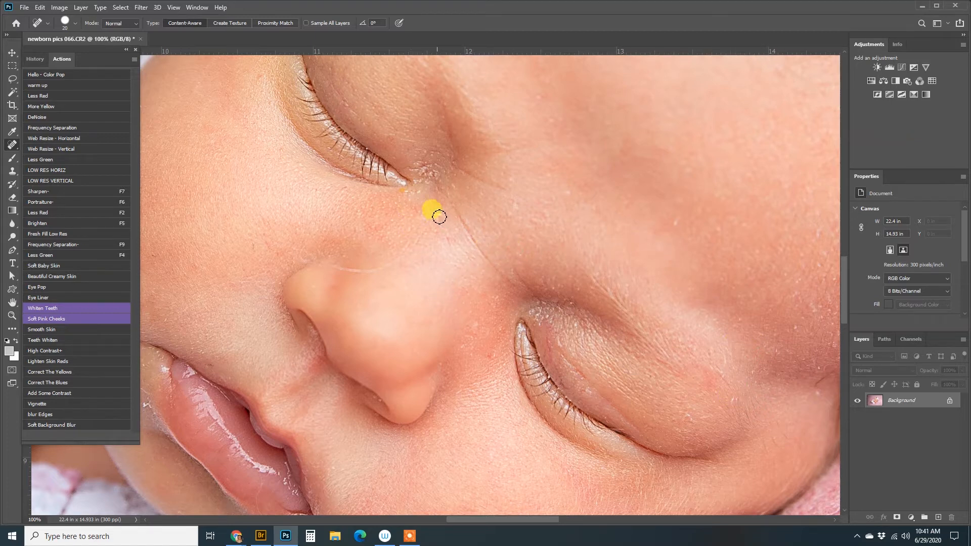
left_click_drag(406, 258, 336, 273)
left_click(408, 300)
left_click(402, 192)
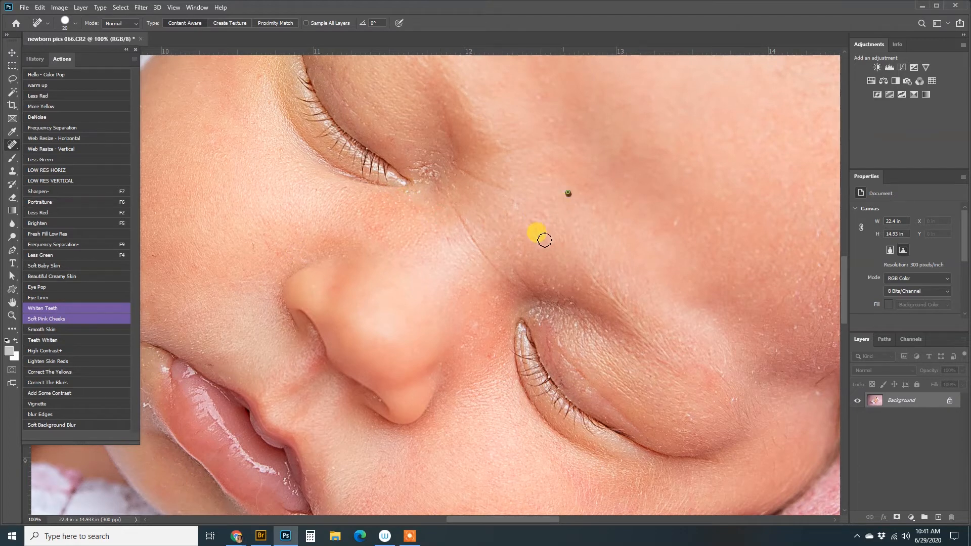
- Heal the peeling skin below the lip and beside the lower corner of the mouth with a size 15 brush
left_click_drag(503, 385, 646, 292)
key("bracketleft")
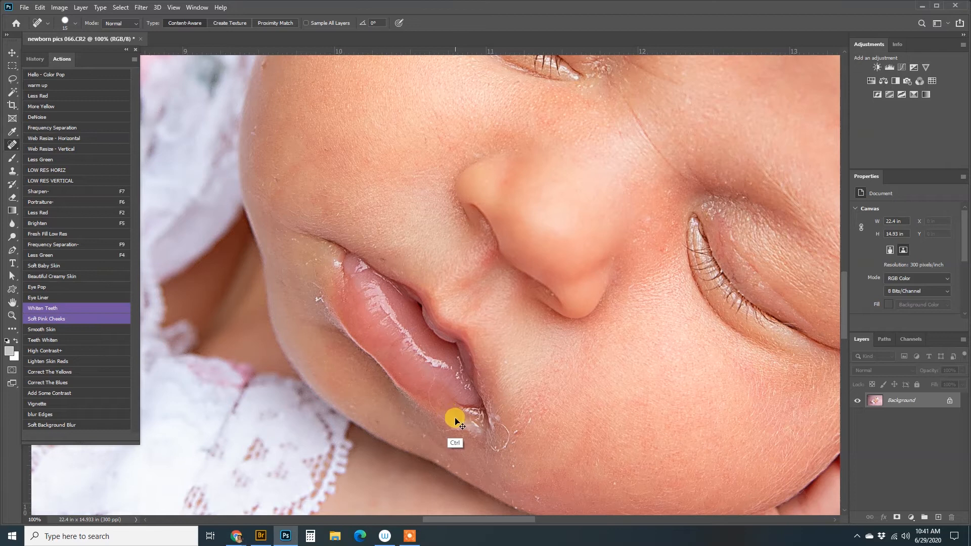
mouse_move(456, 429)
left_mouse_down()
mouse_move(434, 413)
mouse_move(434, 376)
left_mouse_up()
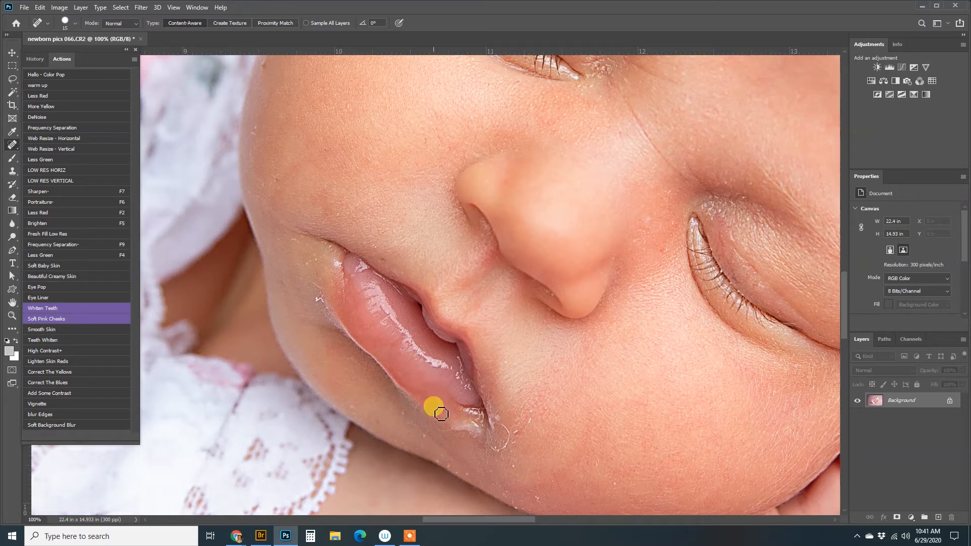
left_click_drag(509, 433, 503, 451)
left_click(495, 450)
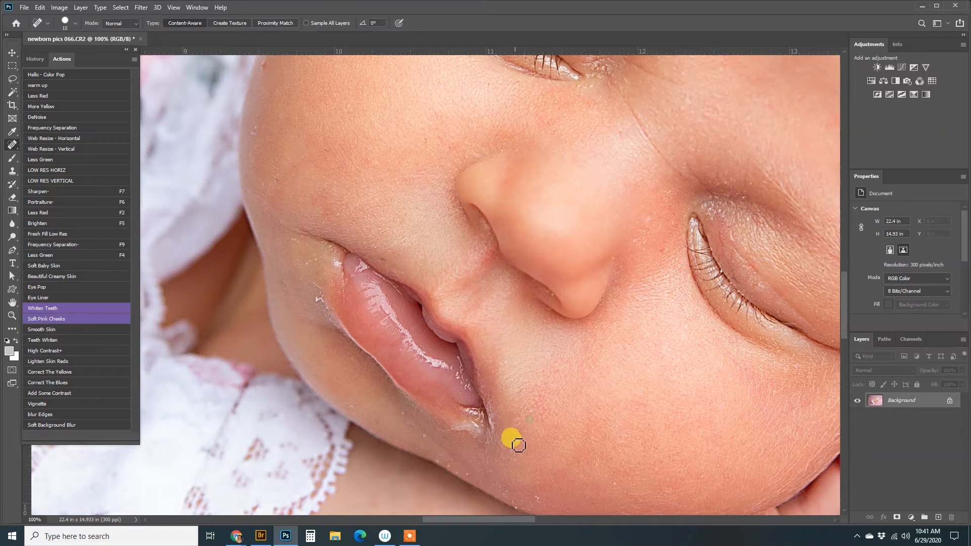
- Clean up the remaining dry skin at both corners of the mouth, varying the healing brush size between 10 and 25
key("bracketright")
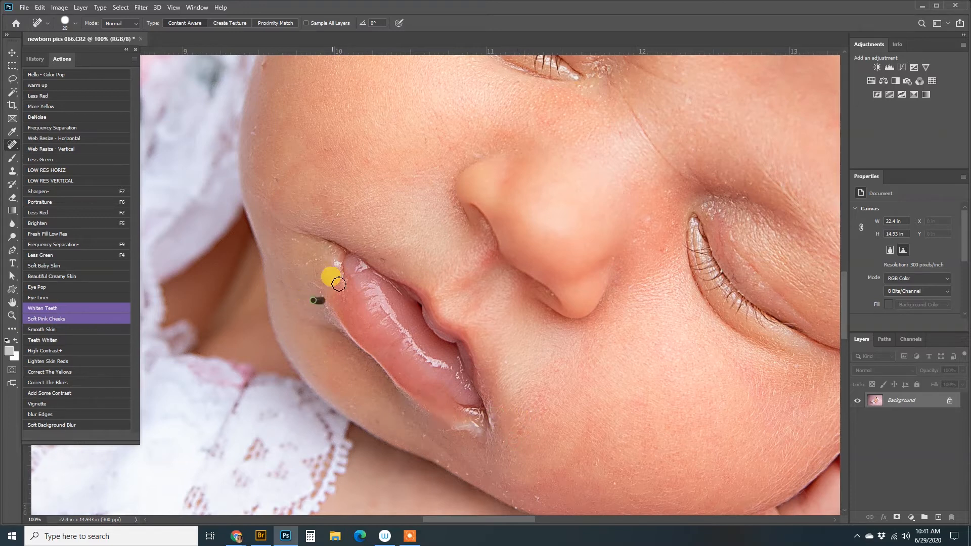
key("bracketright")
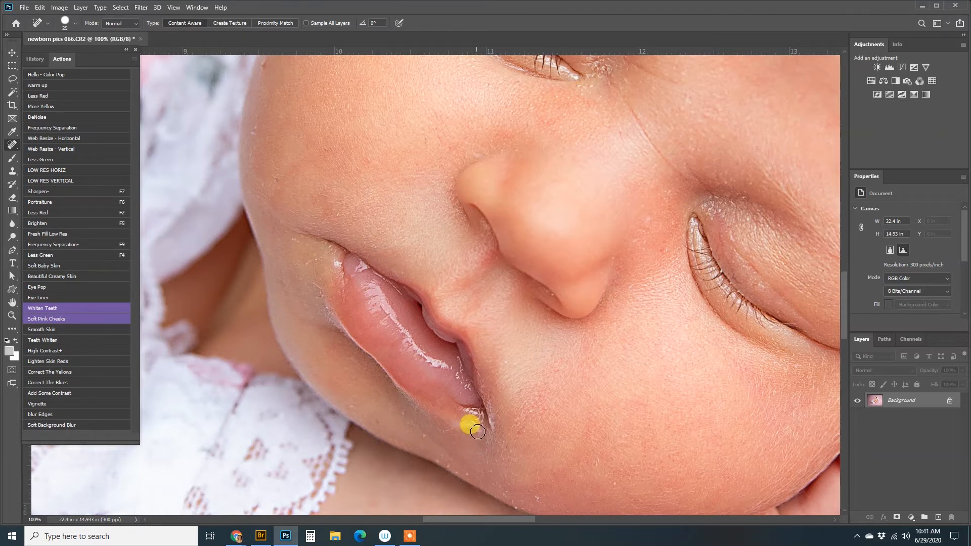
left_click_drag(478, 431, 479, 436)
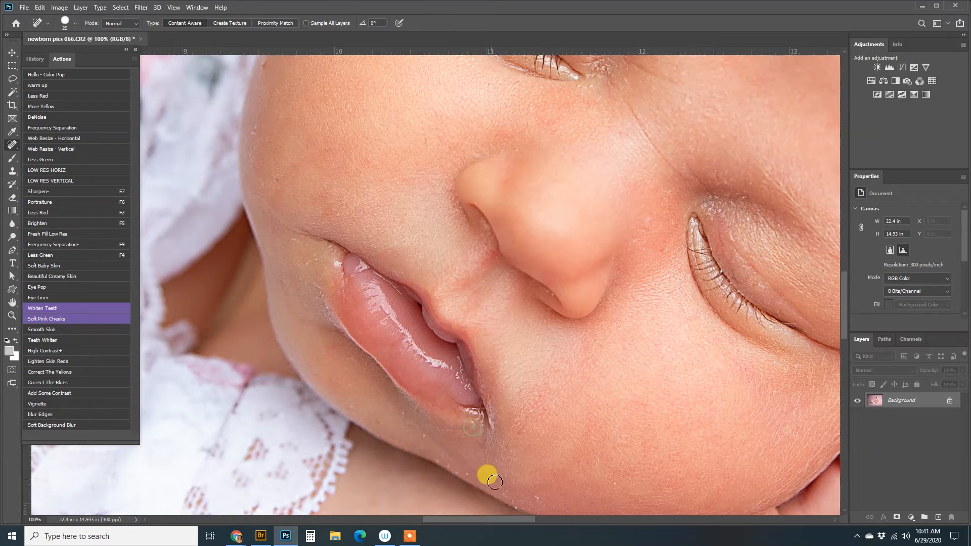
key("bracketleft")
key("bracketleft")
key("bracketleft")
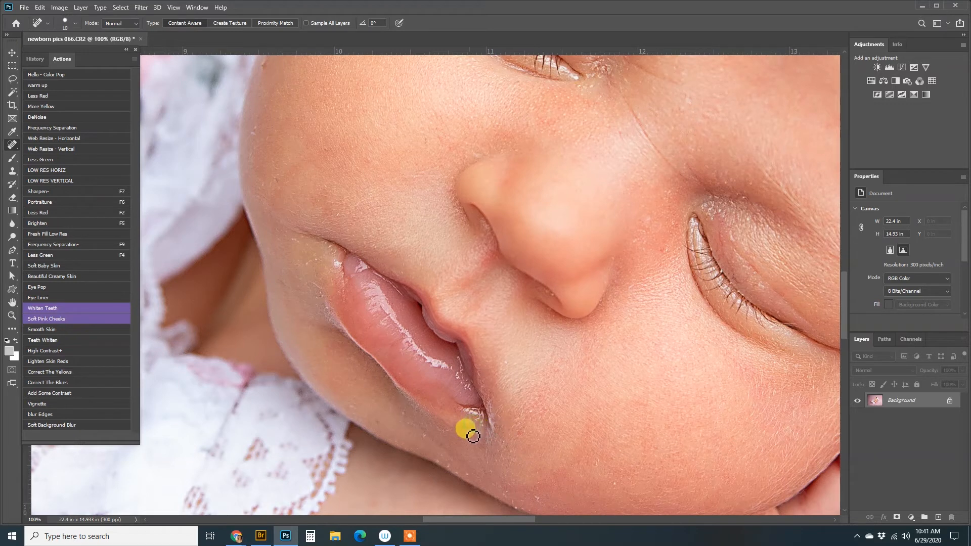
key("bracketright")
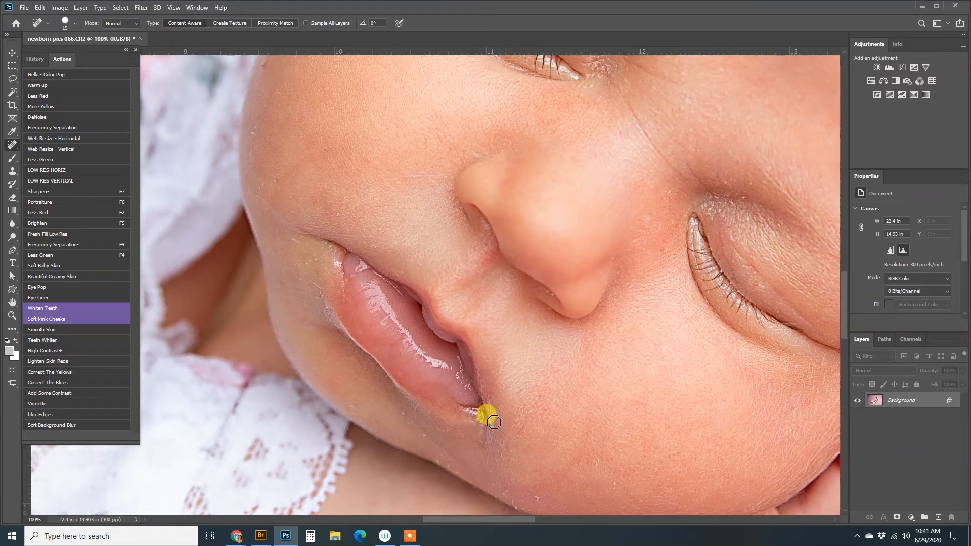
key("bracketright")
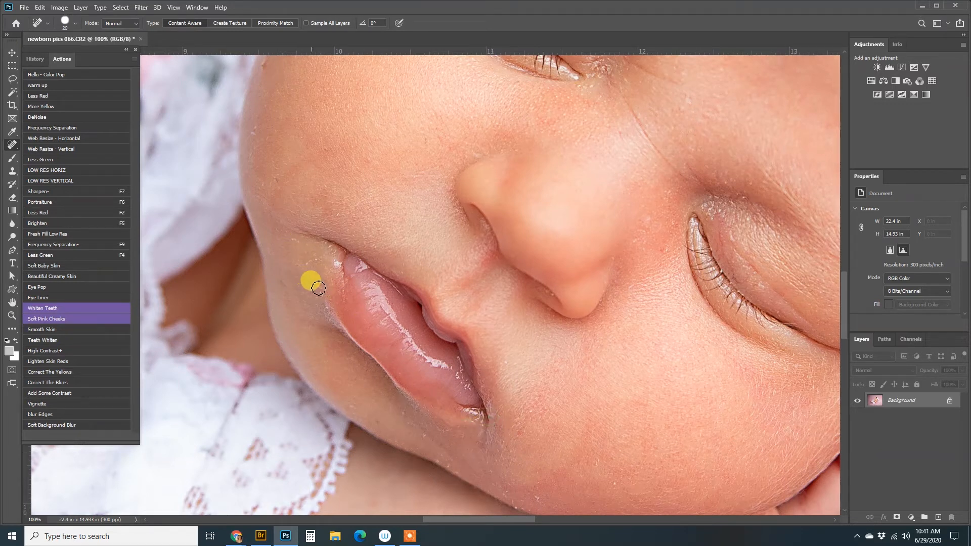
- Heal the spot on the edge of the cheek and the flakes by the upper corner of the mouth
left_click(280, 181)
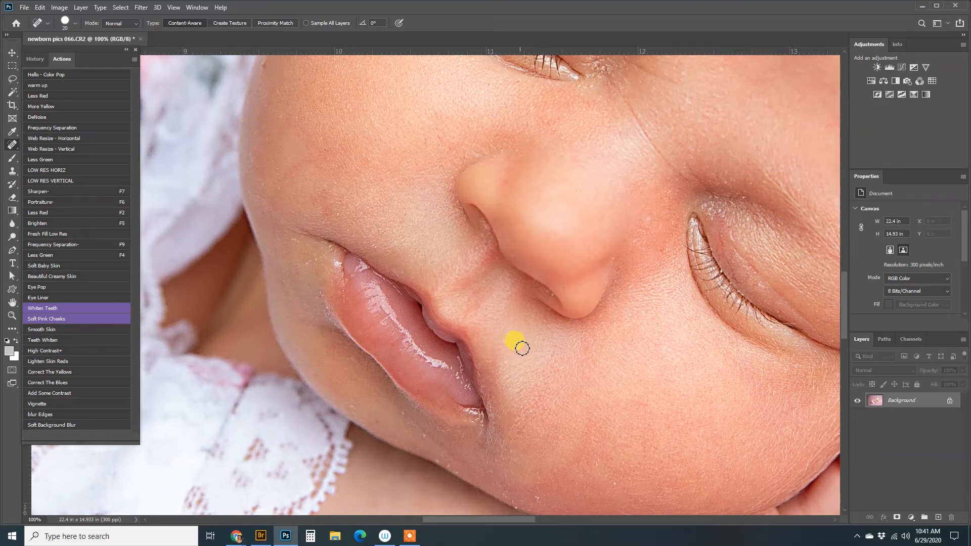
scroll(590, 394, "down", 2)
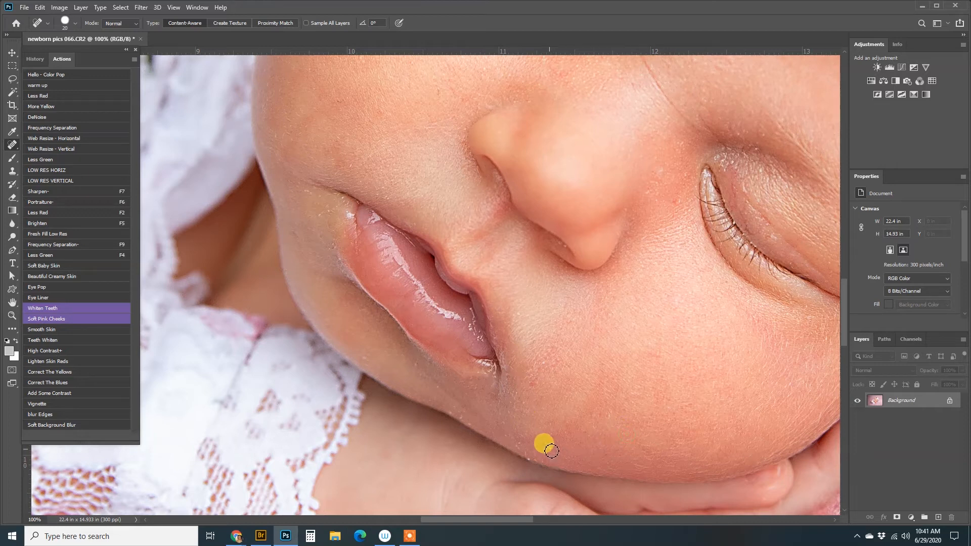
key("bracketleft")
left_click(305, 190)
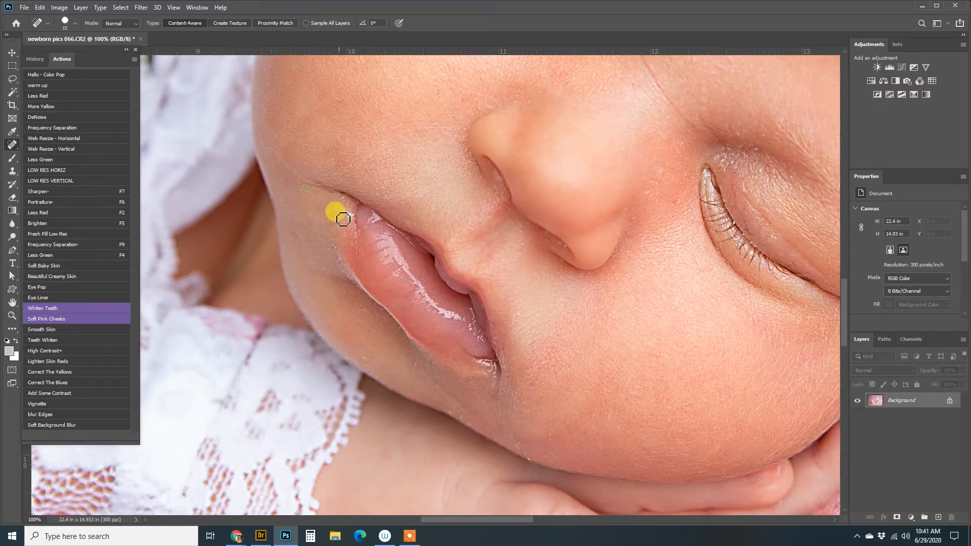
- Heal the blemishes on the cheek between the nose and the lower eye with the healing brush enlarged to size 25
left_click_drag(384, 152, 323, 256)
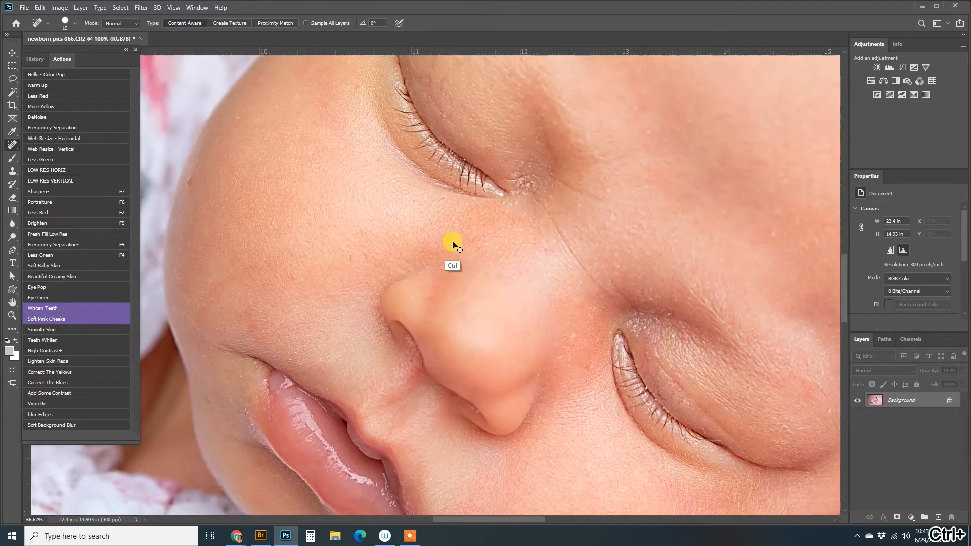
key("ctrl+minus")
key("bracketright")
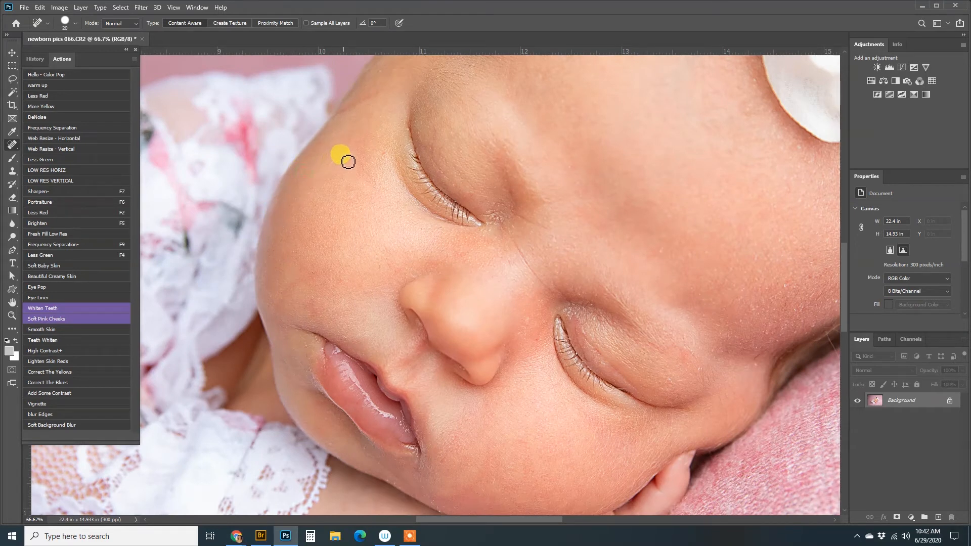
key("bracketright")
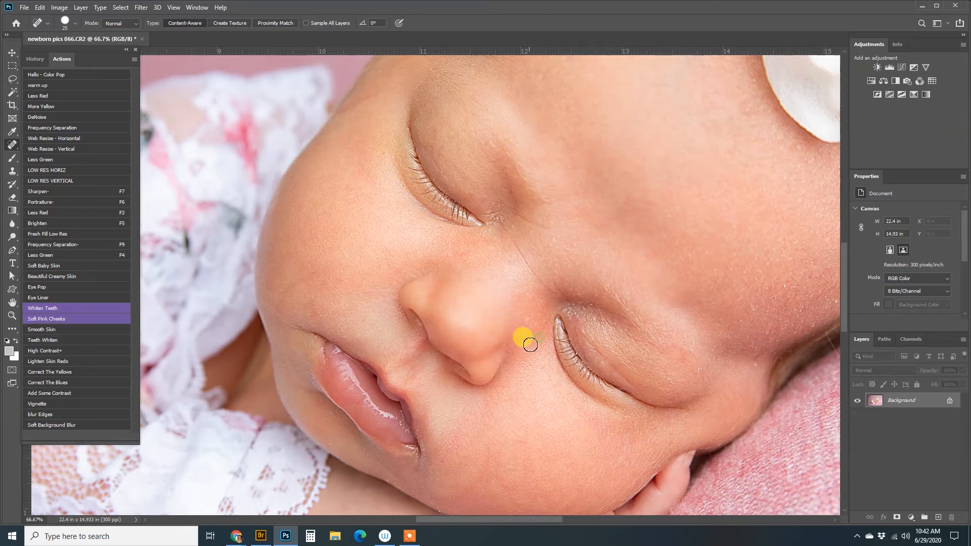
left_click(544, 376)
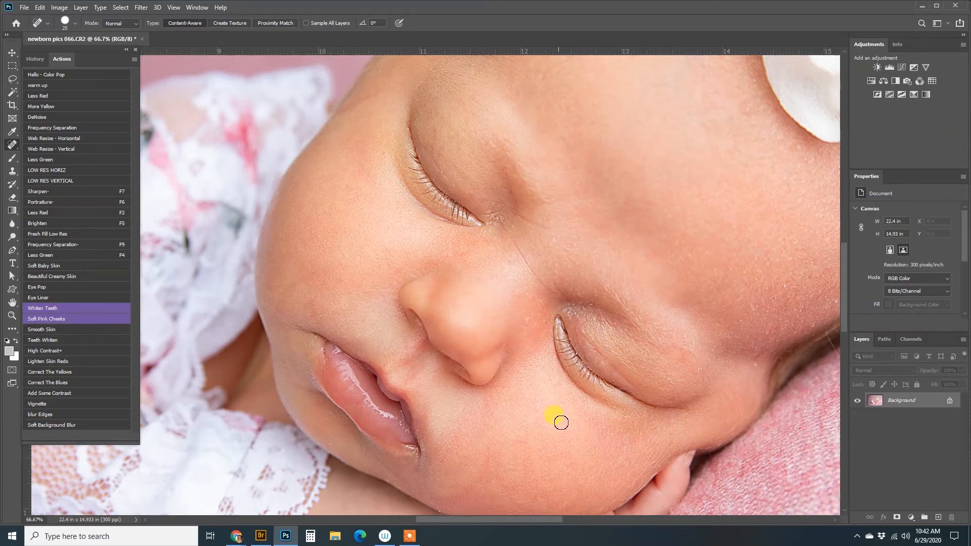
- Set up the Brush with a skin tone sampled beside the nostril, using Color blending mode and 20% opacity
key("ctrl+minus")
key("ctrl+minus")
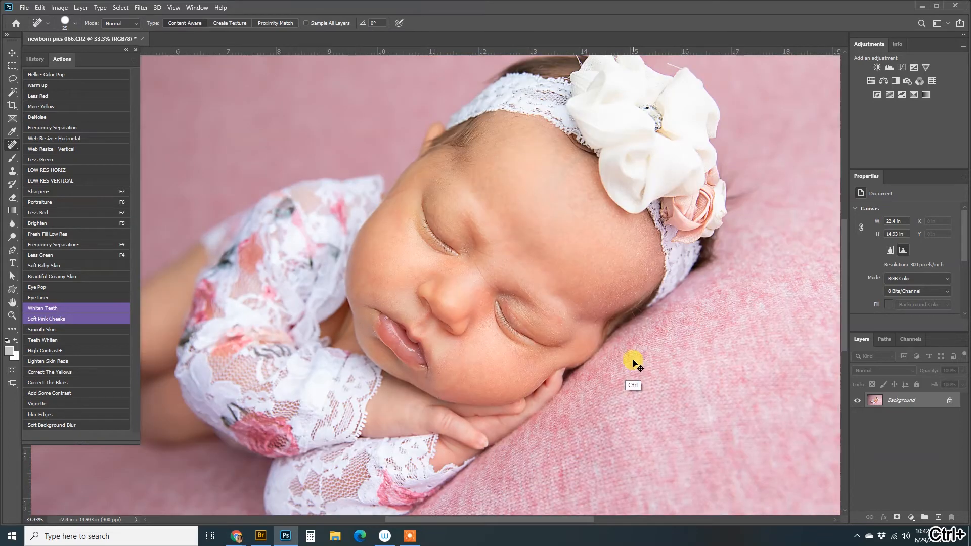
key("ctrl+minus")
key("ctrl+minus")
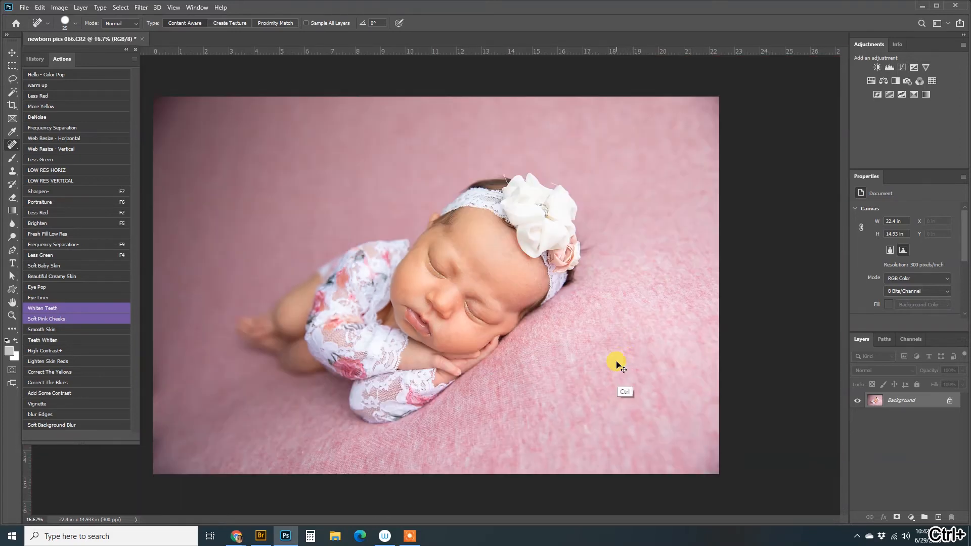
key("ctrl+plus")
key("ctrl+plus")
key("ctrl+plus")
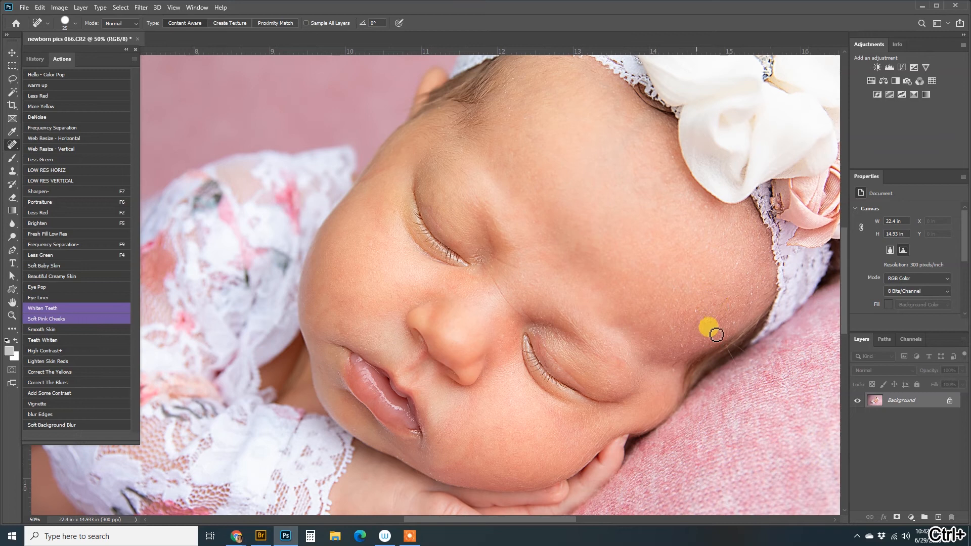
key("b")
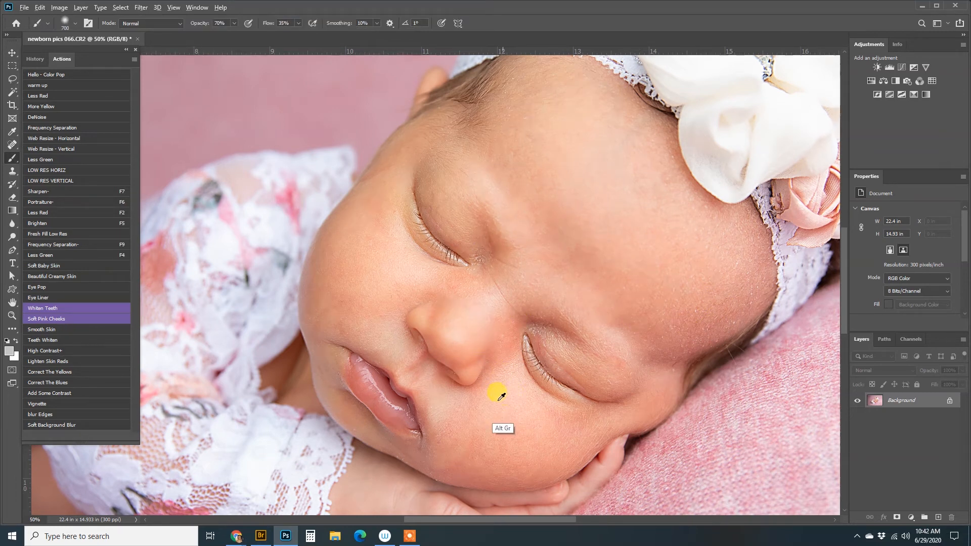
left_click(417, 319, "alt")
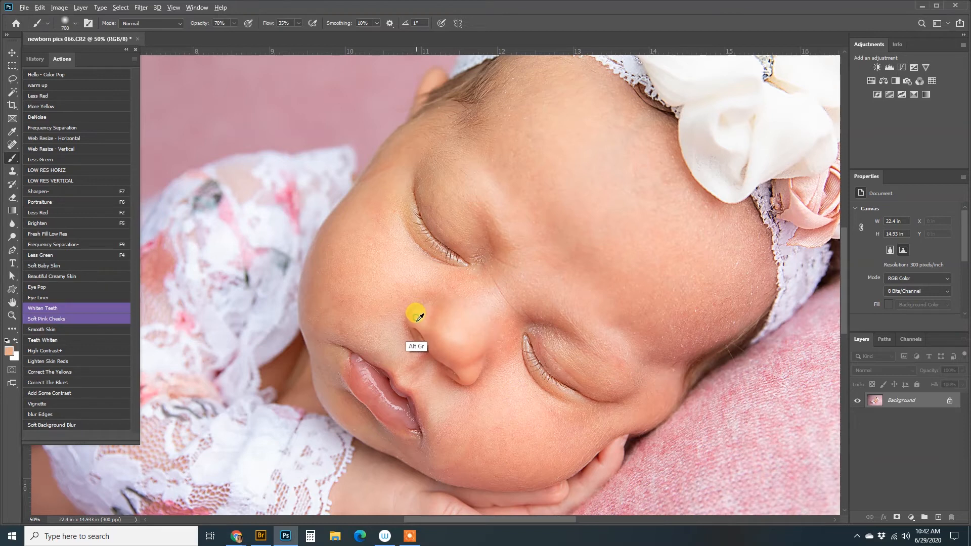
left_click(161, 23)
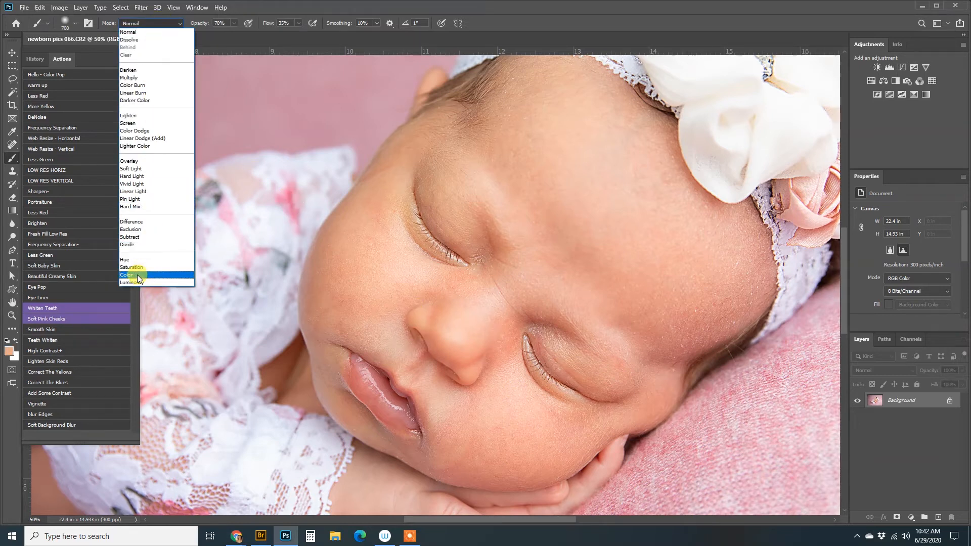
left_click(137, 275)
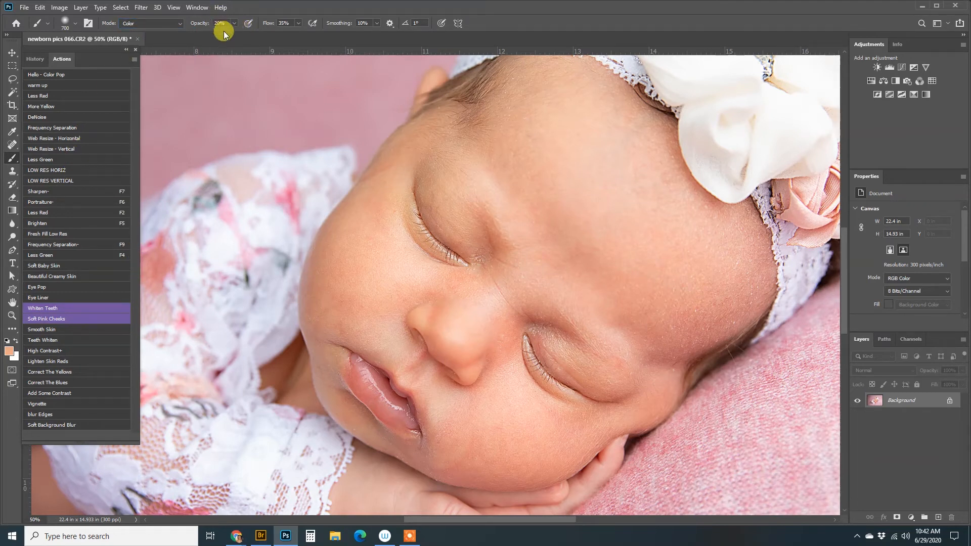
- Paint the sampled skin tone over the uneven redness around the nose and mouth, reducing the brush size to 250, 175 and 125
key("bracketleft")
key("bracketleft")
key("bracketleft")
key("bracketright")
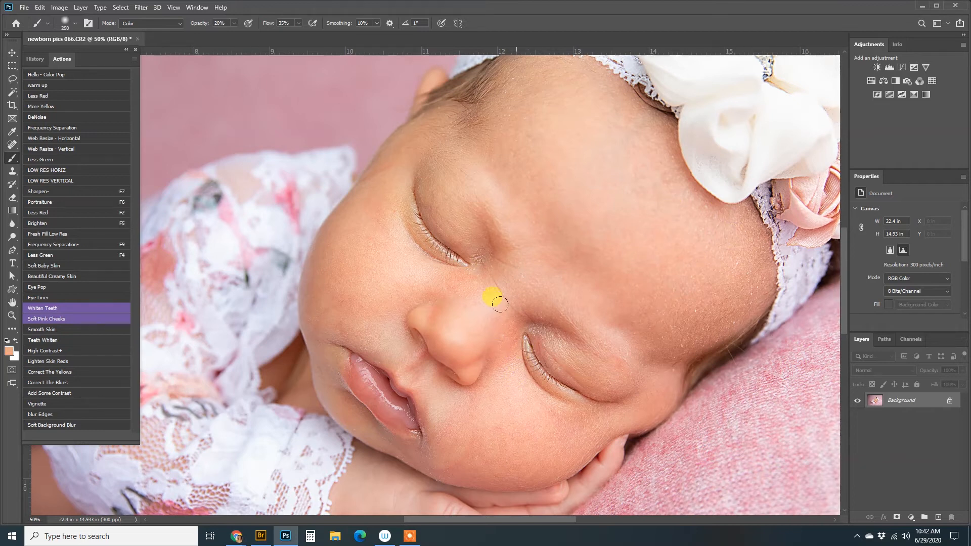
key("bracketleft")
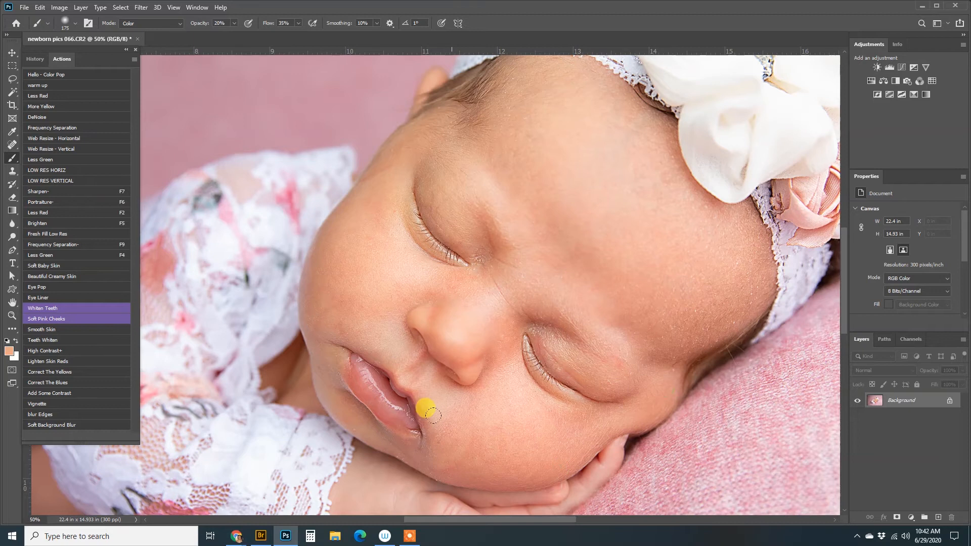
key("bracketleft")
key("bracketleft")
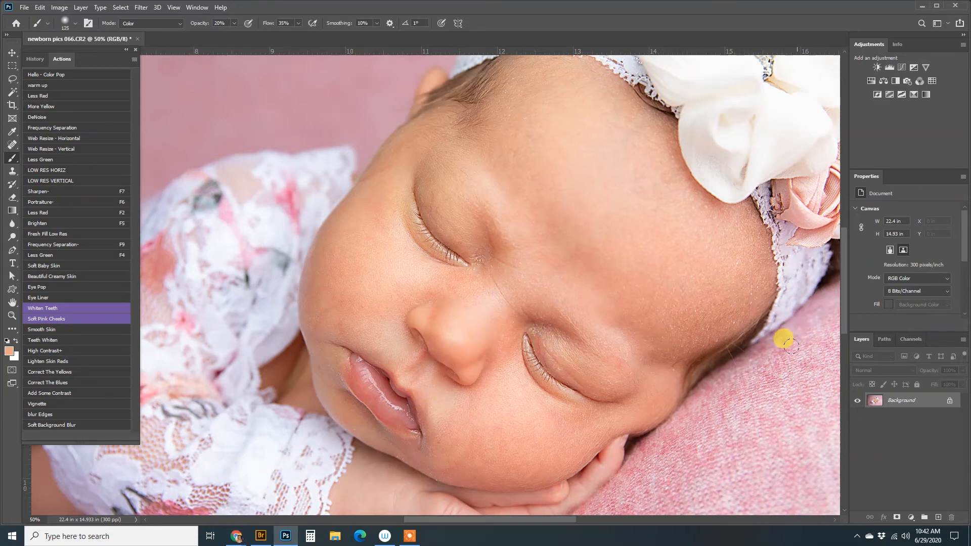
- Merge the visible layers and run the Frequency Separation action on the portrait
key("ctrl+minus")
key("ctrl+minus")
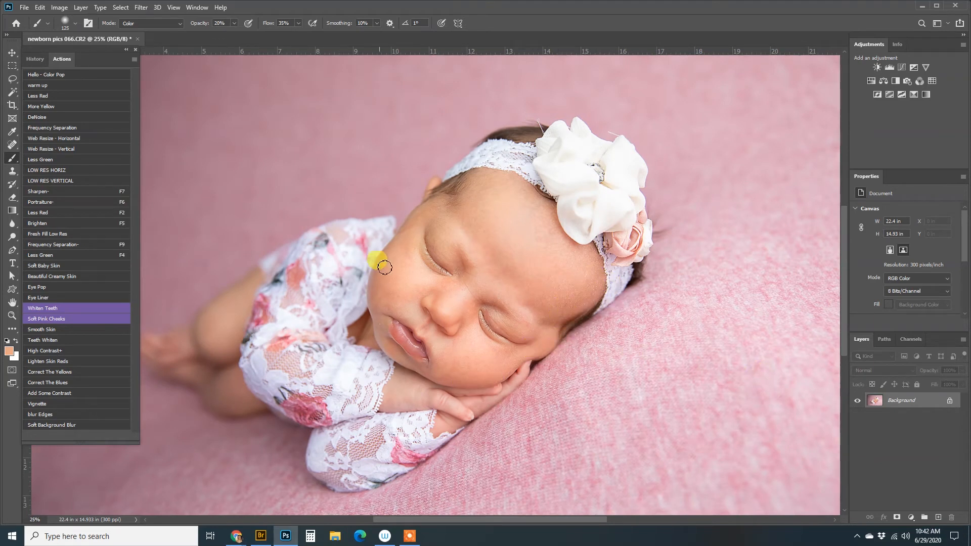
key("ctrl+shift+e")
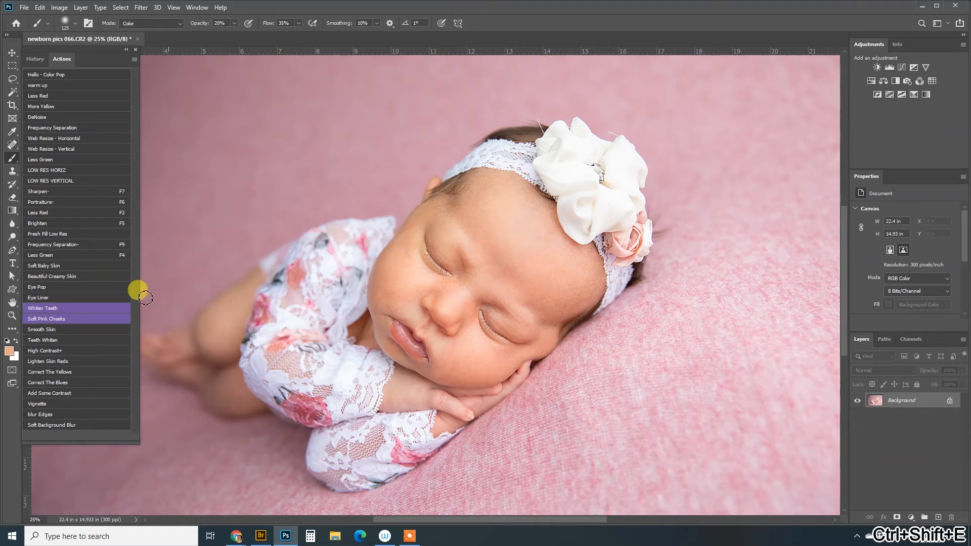
left_click(85, 247)
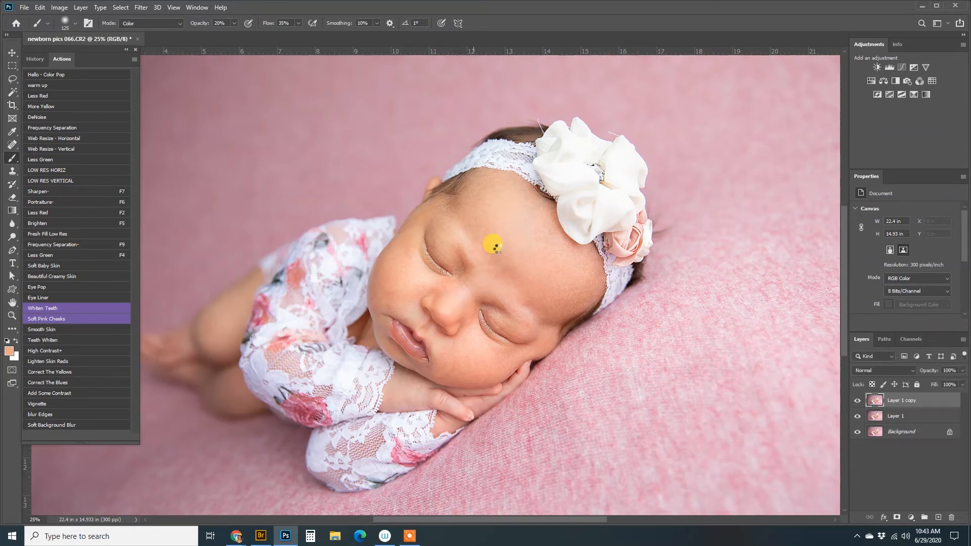
- Lasso the forehead, nose and both cheeks on the low blur layer, reapply the last filter to smooth them, and deselect
key("l")
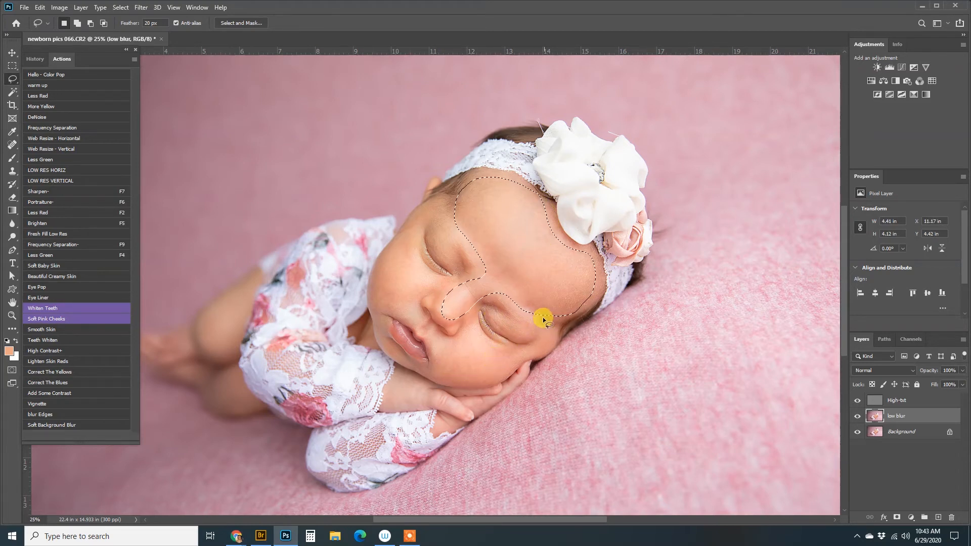
mouse_move(463, 283)
left_mouse_down()
mouse_move(473, 278)
mouse_move(420, 259)
left_mouse_up()
left_click_drag(448, 302, 455, 315)
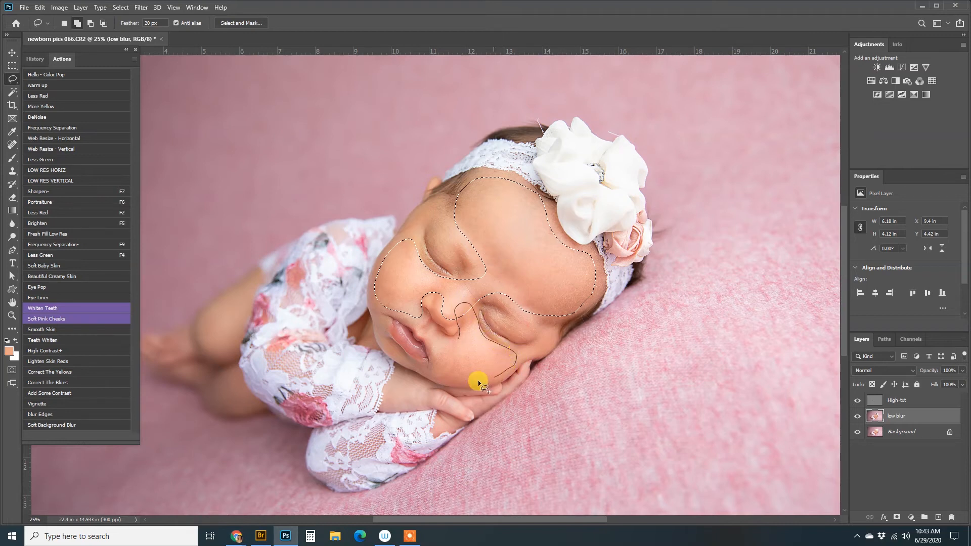
left_click_drag(448, 345, 450, 346)
key("ctrl+alt+f")
key("ctrl+d")
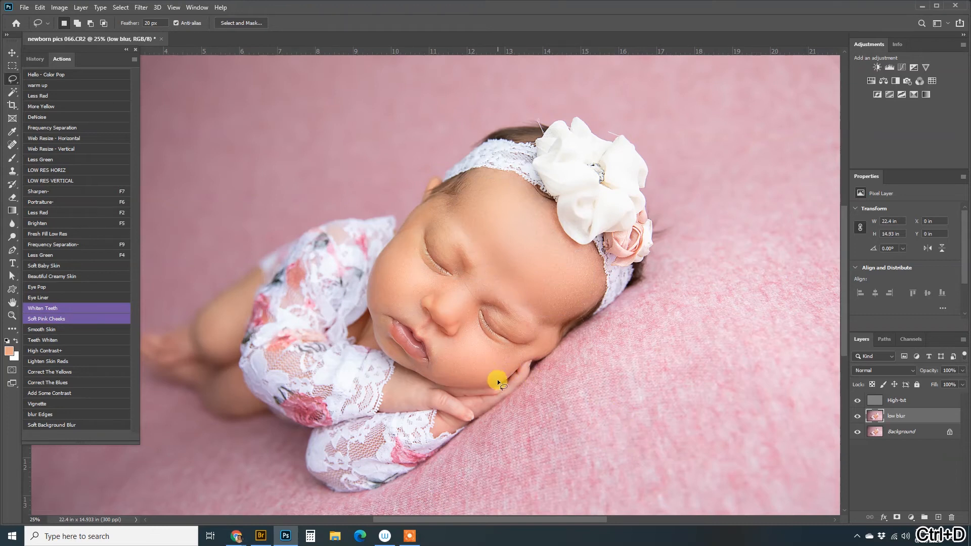
- Activate the High-txt layer and heal the flaky texture on the side of the forehead near the headband
key("ctrl+plus")
key("ctrl+plus")
key("ctrl+plus")
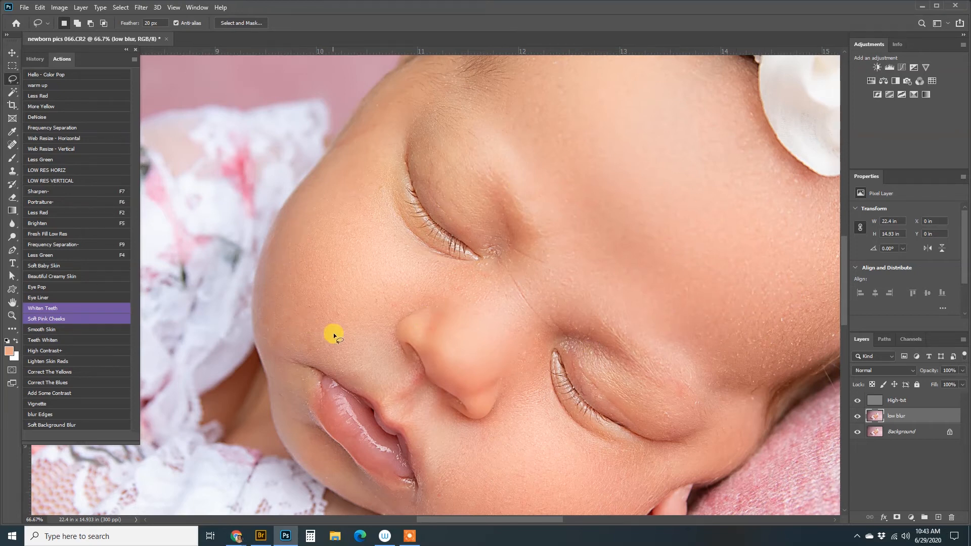
key("ctrl+plus")
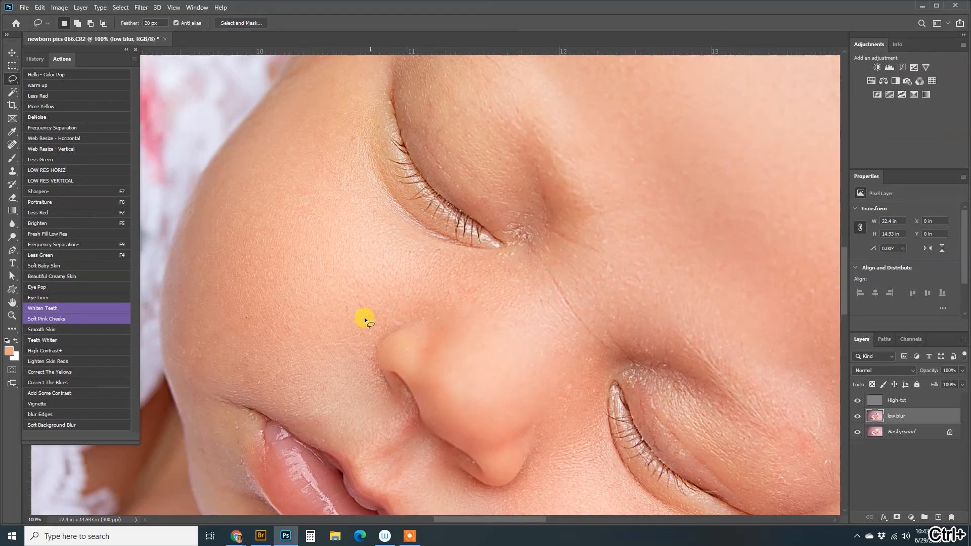
left_click_drag(646, 282, 390, 156)
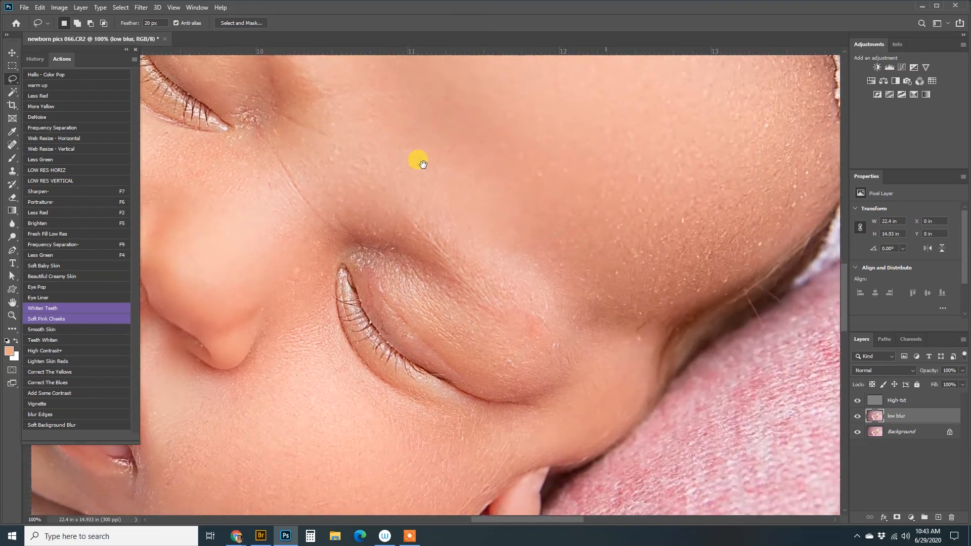
left_click_drag(659, 152, 598, 248)
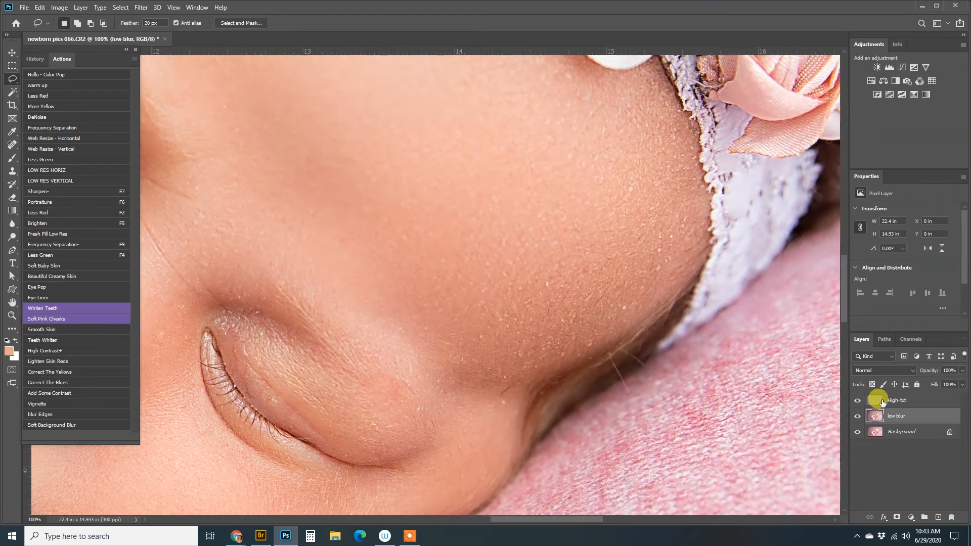
left_click(877, 399)
key("j")
left_click(633, 188)
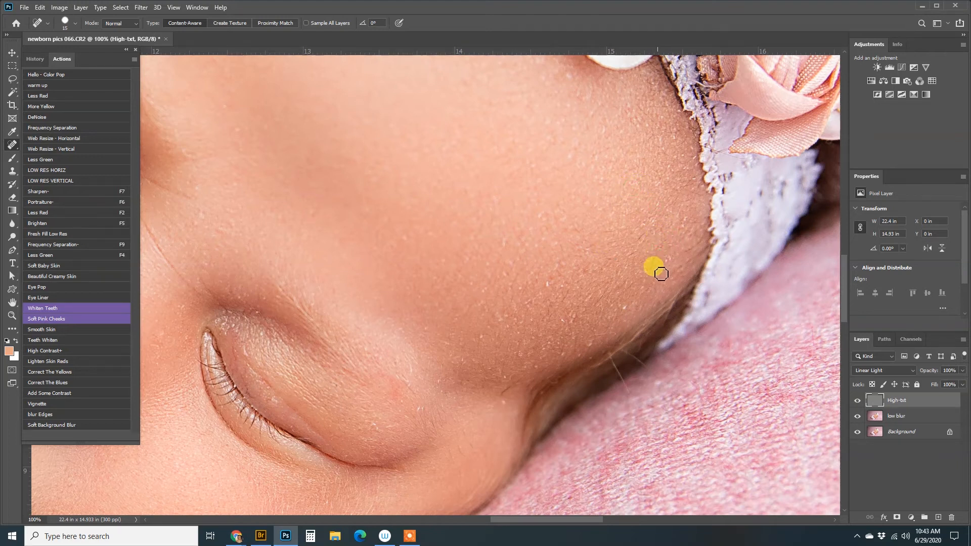
- Heal the small bumps on the temple toward the hairline on the High-txt layer, using brush sizes 20 and 15
key("bracketright")
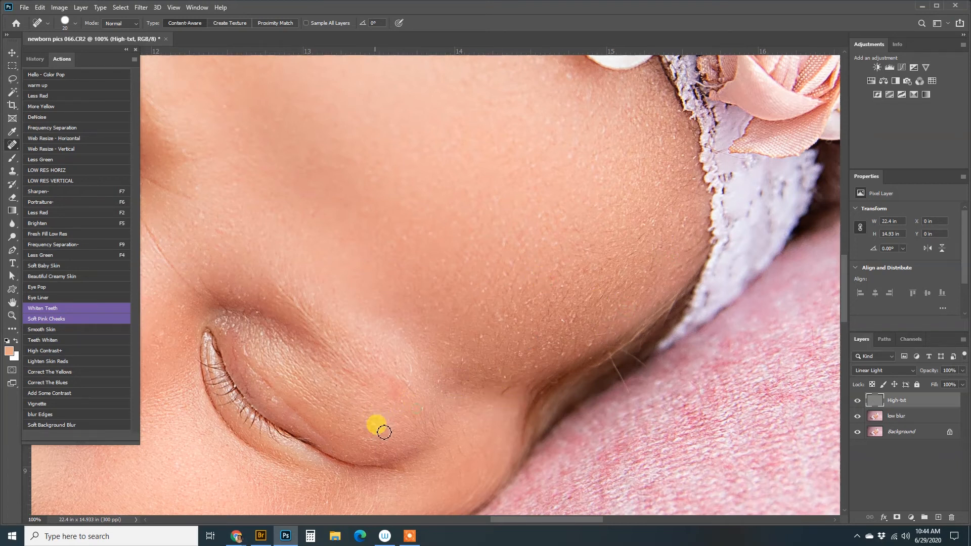
left_click(562, 355)
left_click(564, 321)
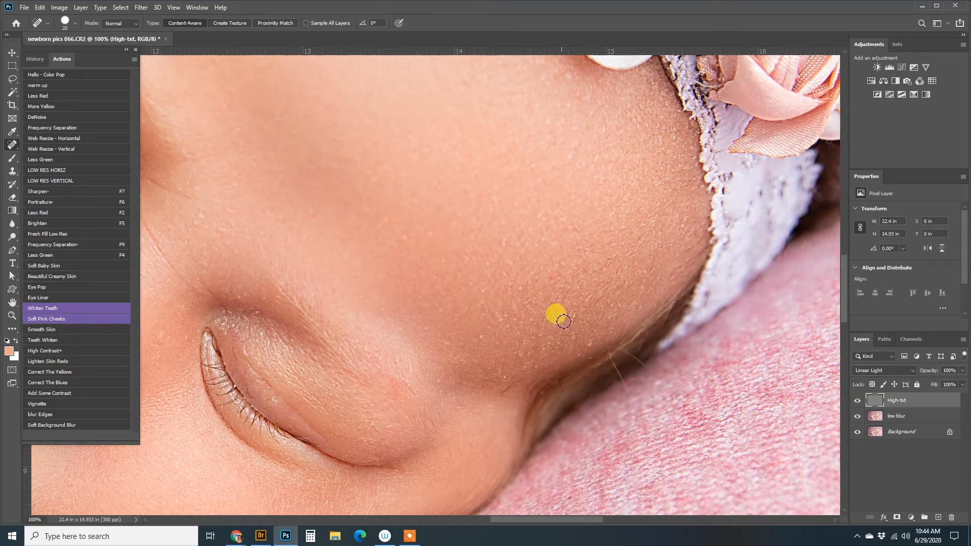
left_click(591, 346)
key("[")
left_click_drag(593, 343, 621, 338)
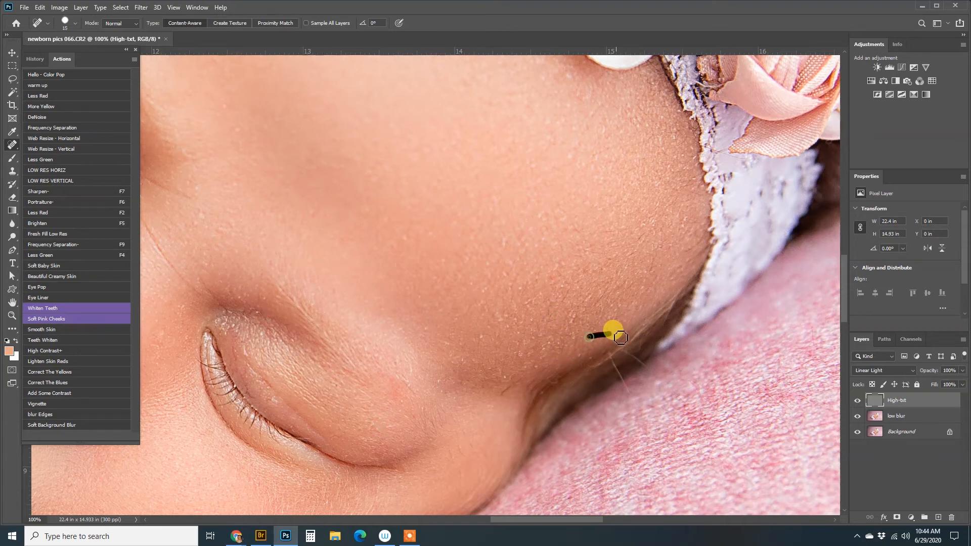
- Group the High-txt and low blur layers together
key("ctrl+minus")
key("ctrl+minus")
key("ctrl+minus")
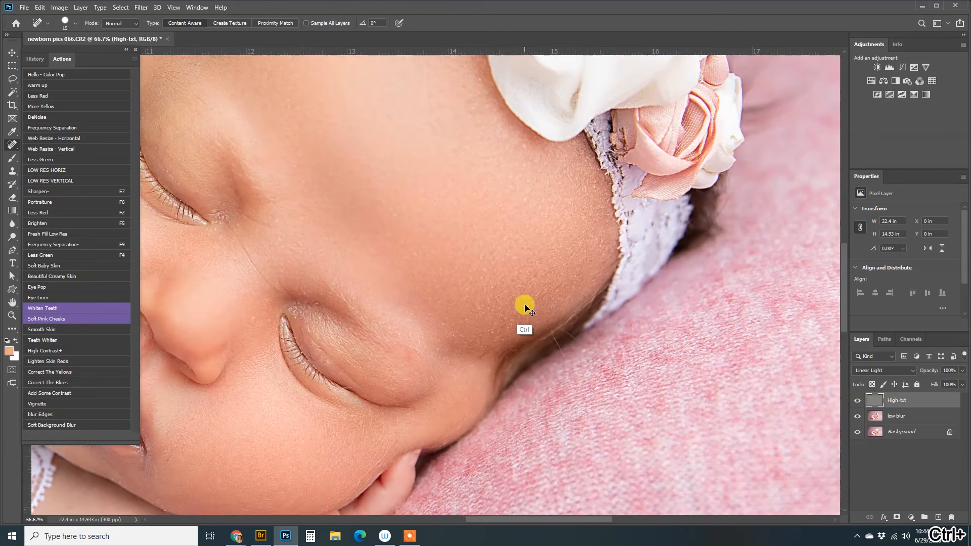
key("ctrl+minus")
key("ctrl+minus")
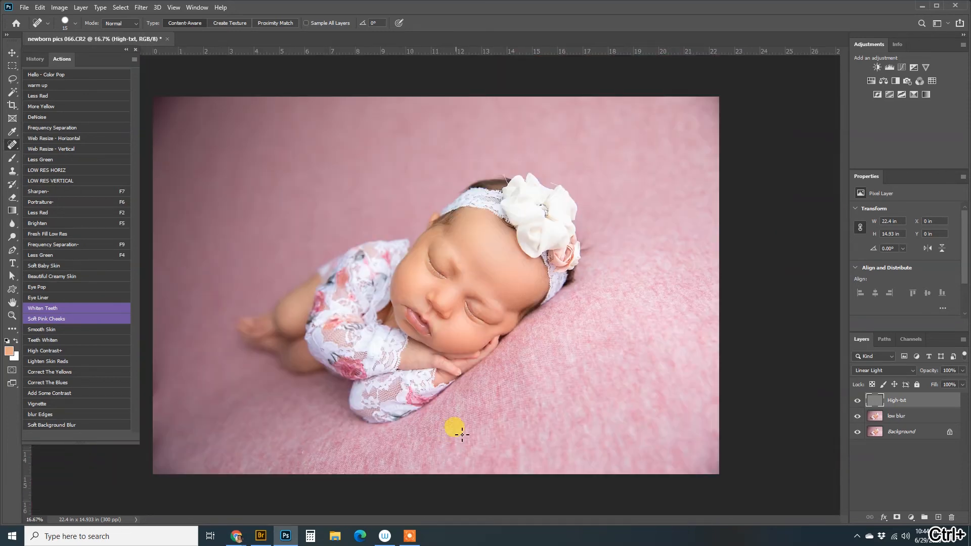
left_click(925, 415, "ctrl")
left_click_drag(926, 416, 924, 515)
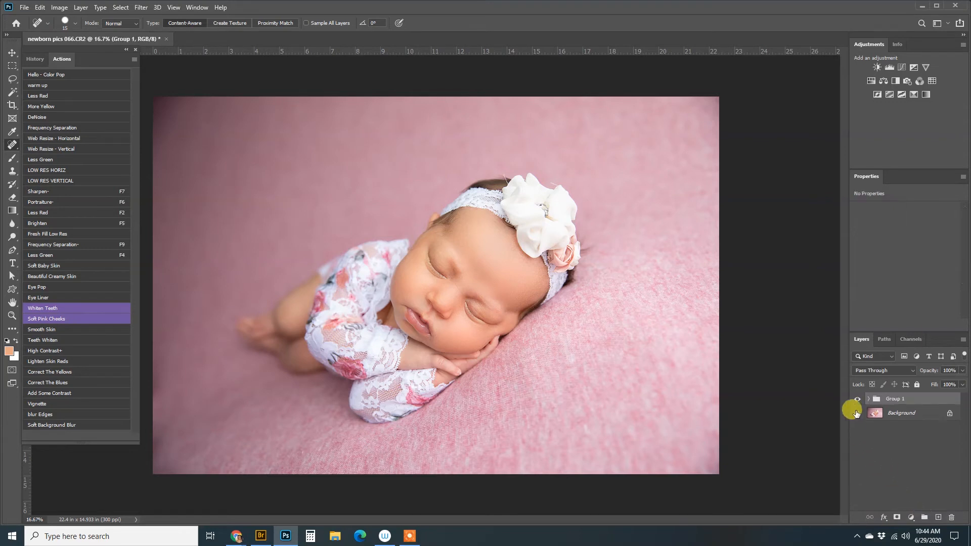
- Compare the baby's face before and after the skin smoothing by toggling the visibility of the layer group
key("ctrl+plus")
key("ctrl+plus")
key("ctrl+plus")
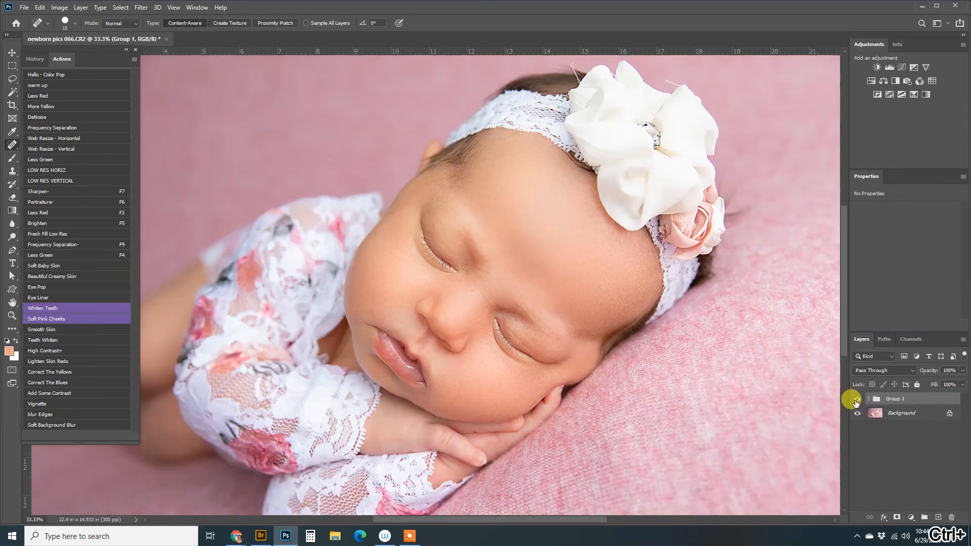
left_click(857, 399)
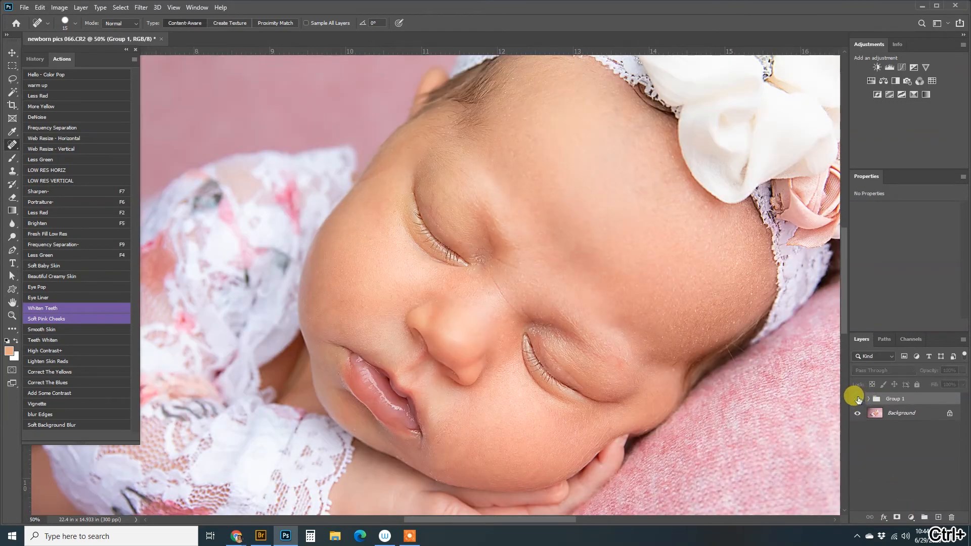
left_click(858, 399)
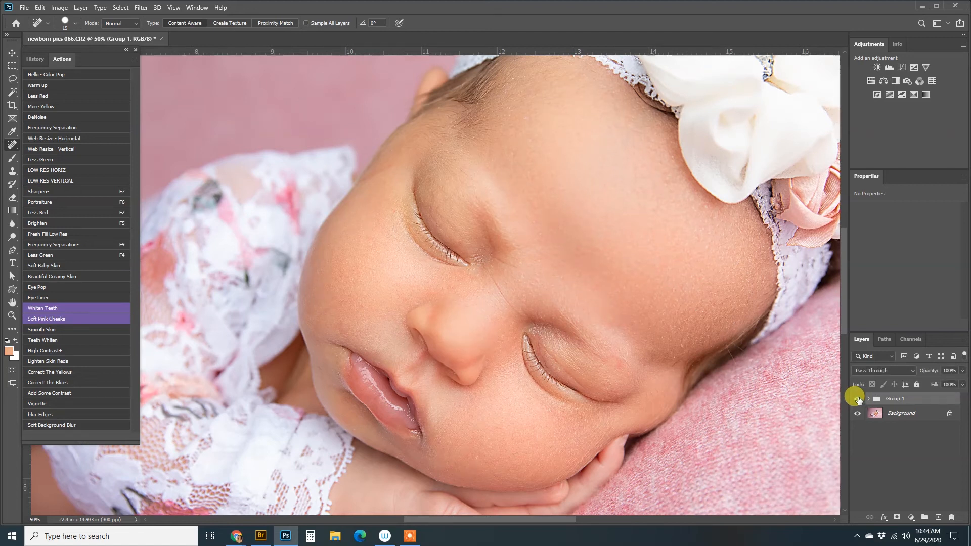
left_click(857, 399)
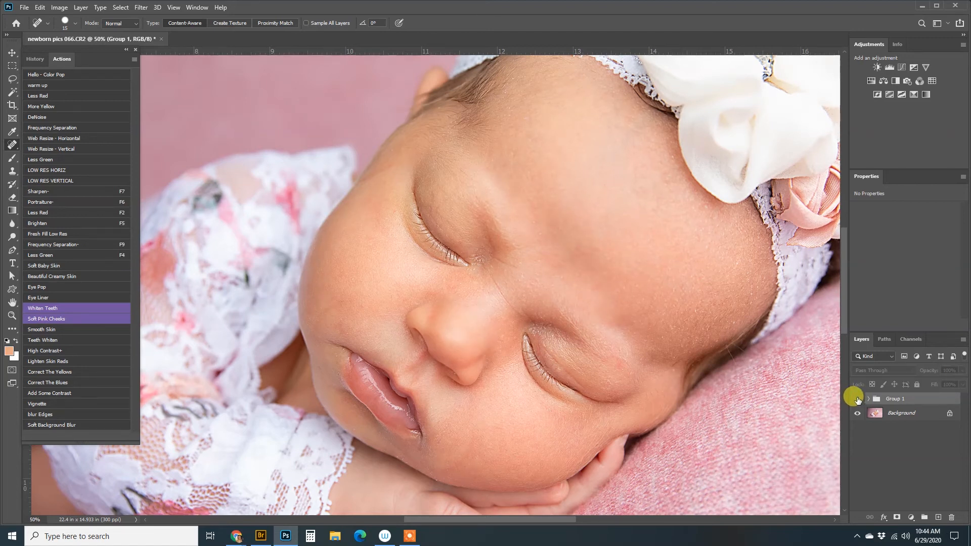
- Make the skin-smoothing group visible again and merge all visible layers into the background
left_click(857, 399)
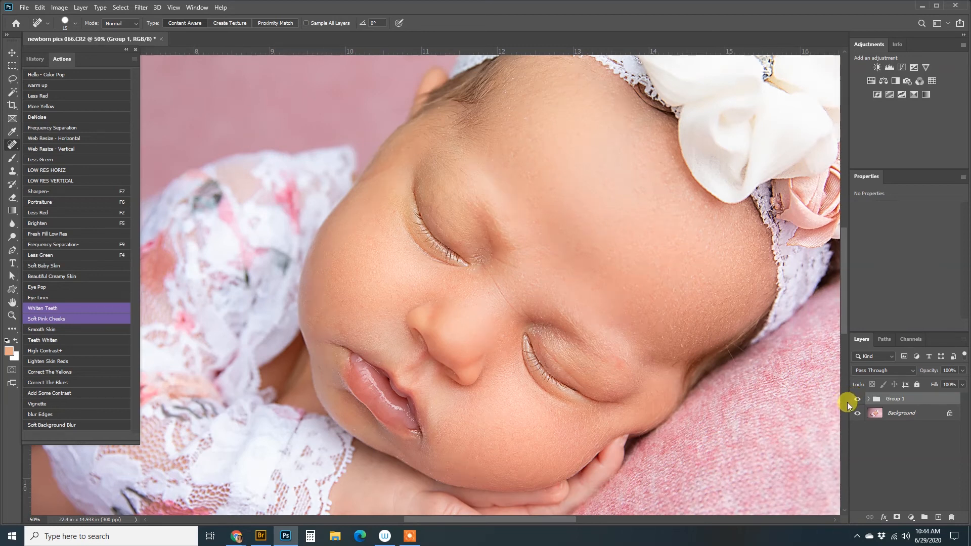
key("ctrl+minus")
key("ctrl+minus")
key("ctrl+minus")
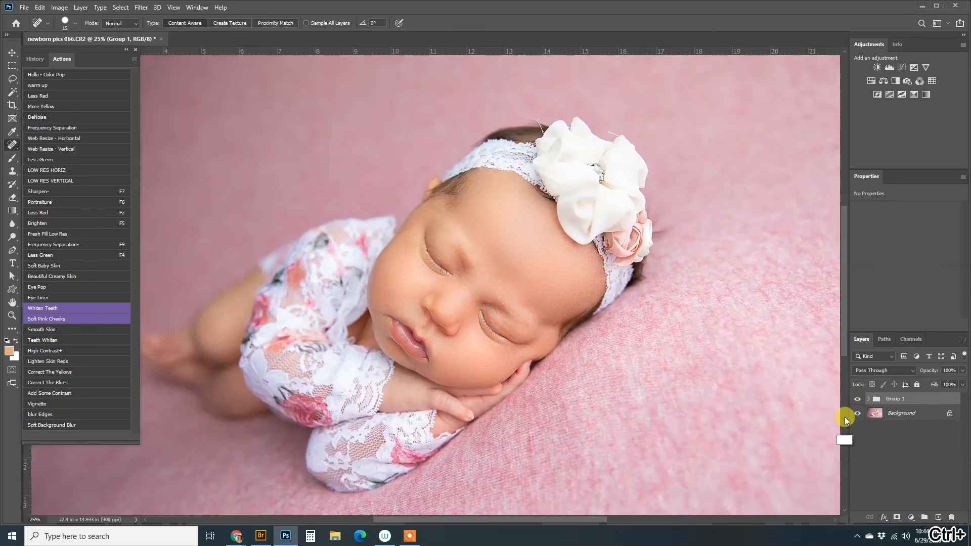
key("ctrl+shift+e")
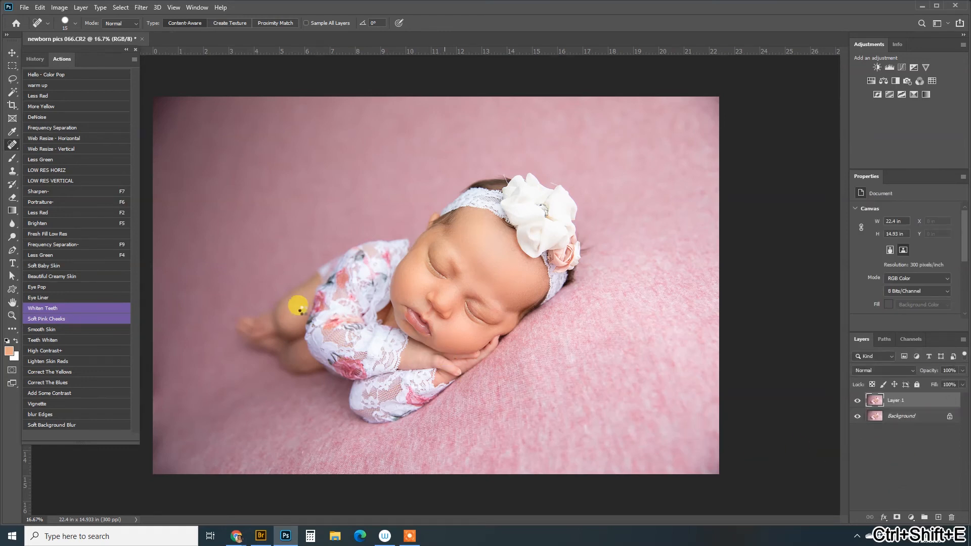
- Run the Portraiture action on the photo, reduce the smoothed layer's opacity, and merge it into the background
left_click(71, 200)
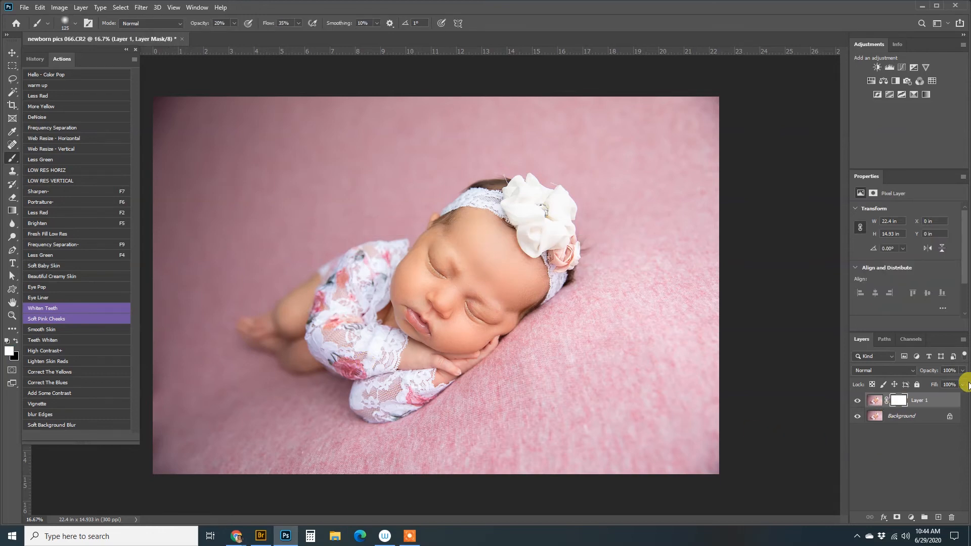
left_click(907, 458)
key("ctrl+shift+e")
key("ctrl+plus")
key("ctrl+plus")
key("ctrl+plus")
key("ctrl+plus")
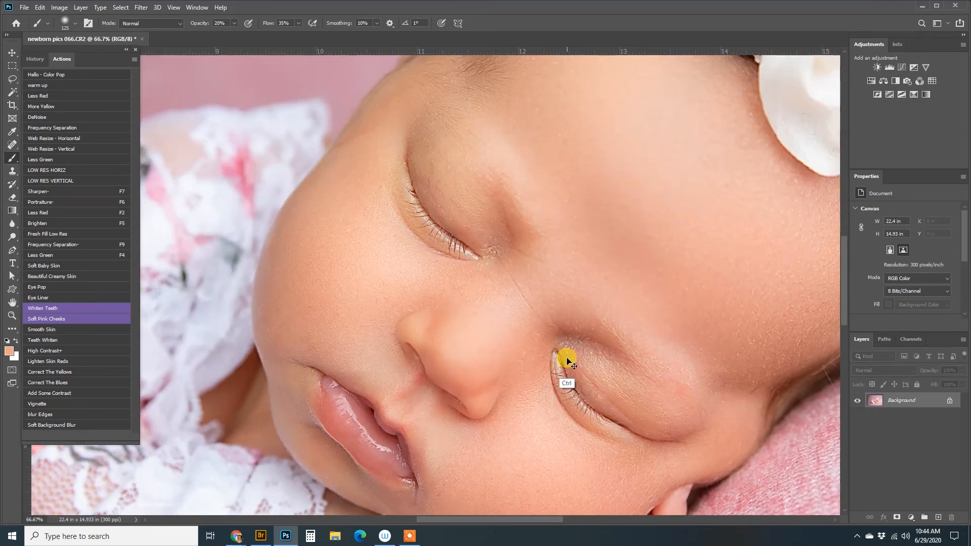
- Run the Lighten Skin Reds action to add a masked Hue/Saturation layer
key("ctrl+minus")
key("ctrl+minus")
key("ctrl+minus")
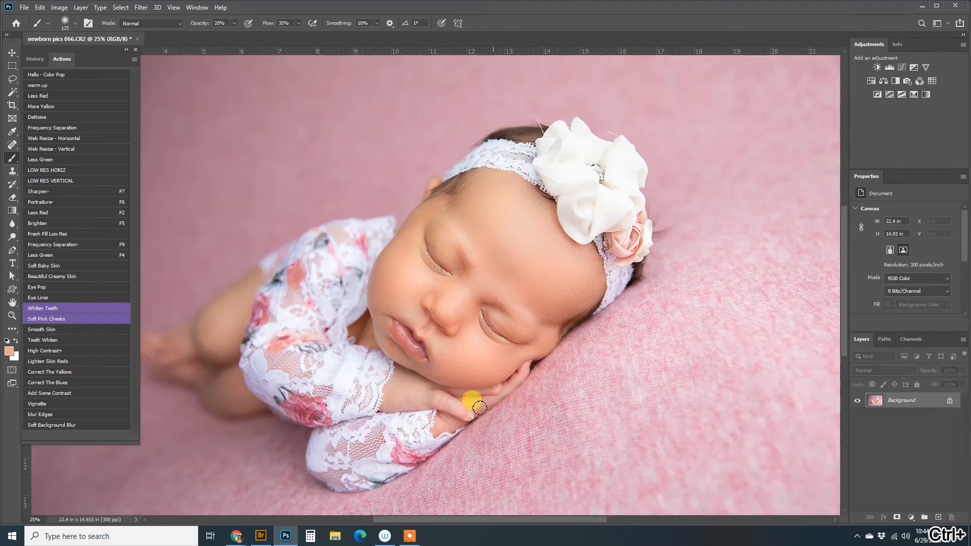
left_click(78, 360)
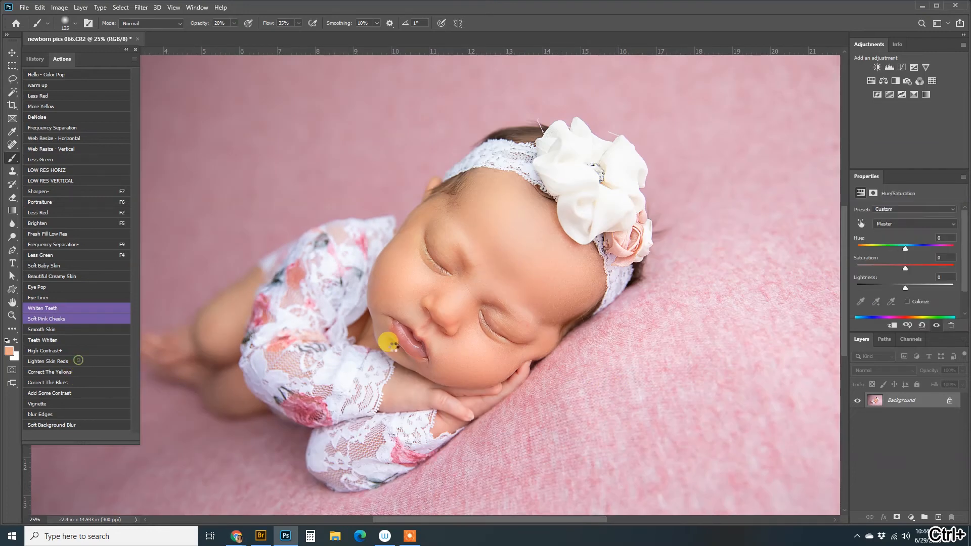
left_click(446, 200)
- Paint on the Lighten Skin Reds mask over the baby's forehead and cheeks with a soft 600 px brush at 18% opacity
key("bracketright")
key("1")
key("8")
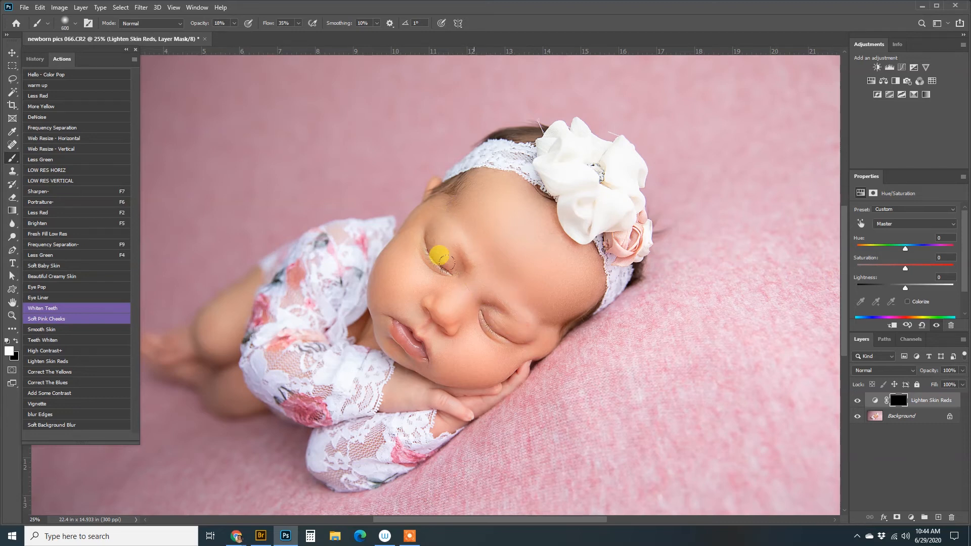
key("bracketright")
key("bracketright")
key("bracketright")
key("bracketright")
key("bracketright")
key("bracketright")
key("bracketright")
key("bracketright")
key("bracketright")
key("bracketright")
key("bracketright")
key("bracketleft")
key("bracketleft")
key("bracketleft")
key("bracketleft")
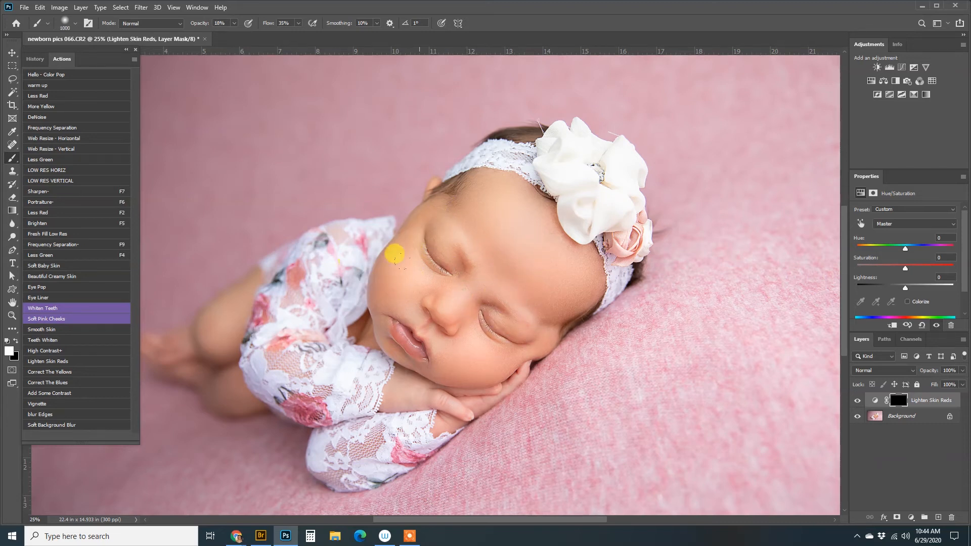
left_click_drag(545, 259, 443, 337)
mouse_move(445, 376)
left_mouse_down()
mouse_move(477, 370)
mouse_move(504, 340)
mouse_move(464, 331)
mouse_move(428, 352)
mouse_move(496, 339)
mouse_move(561, 269)
mouse_move(543, 231)
mouse_move(448, 292)
mouse_move(435, 372)
mouse_move(401, 301)
mouse_move(427, 296)
mouse_move(406, 275)
mouse_move(334, 272)
mouse_move(261, 350)
mouse_move(143, 327)
mouse_move(202, 336)
mouse_move(453, 206)
mouse_move(527, 237)
left_mouse_up()
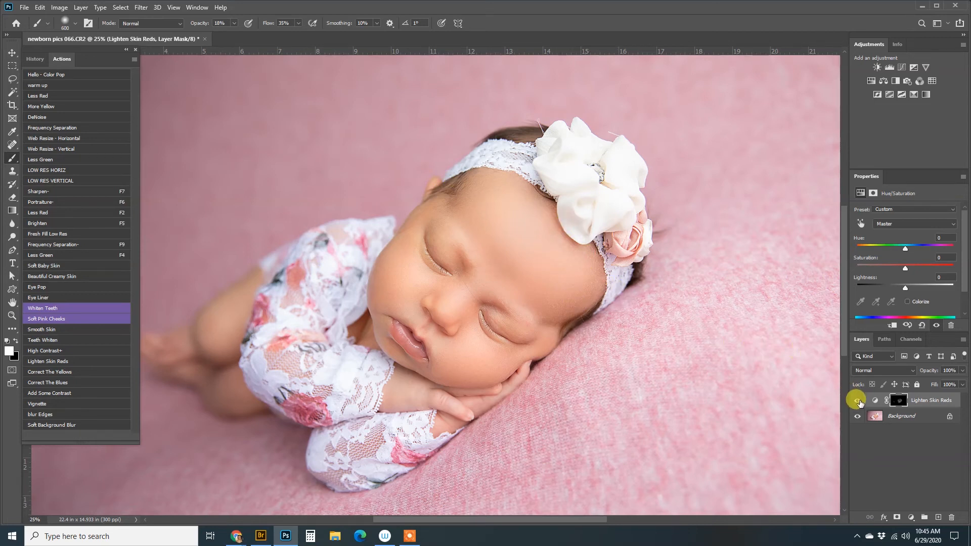
- Compare the skin with and without the Lighten Skin Reds layer, and merge the visible layers
left_click(858, 401)
left_click(859, 402)
left_click(858, 402)
left_click(856, 403)
key("ctrl+minus")
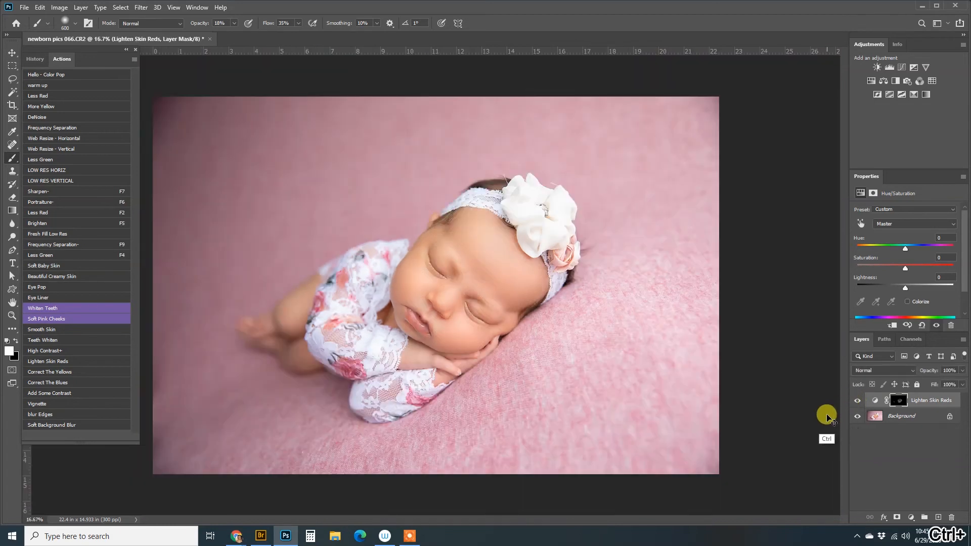
key("ctrl+shift+e")
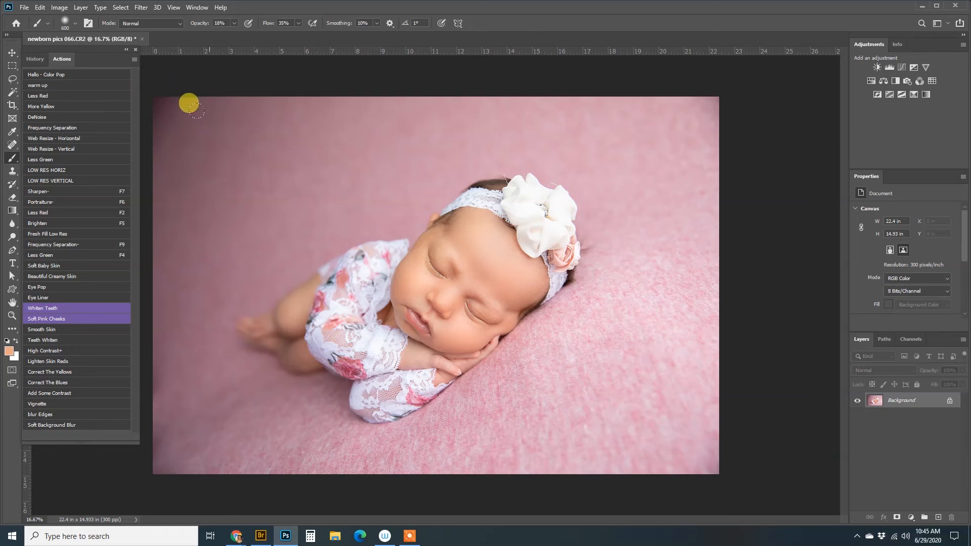
- Sample the backdrop's pink and paint over the photo's dark upper-left corner at 20% opacity, enlarging the brush to 1500 px
key("alt")
left_click(333, 170)
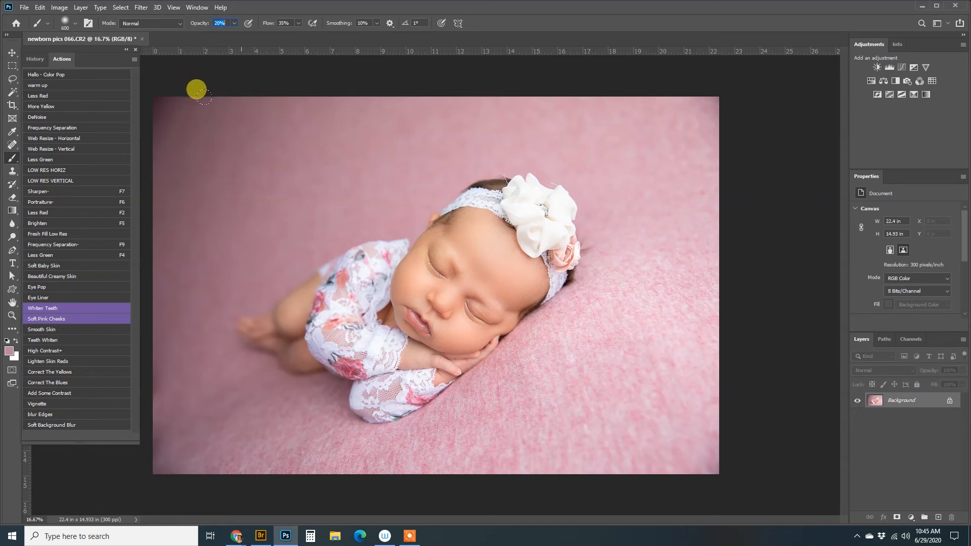
key("bracketright")
key("bracketright")
key("bracketright")
key("bracketright")
key("bracketright")
key("bracketright")
key("bracketright")
key("bracketright")
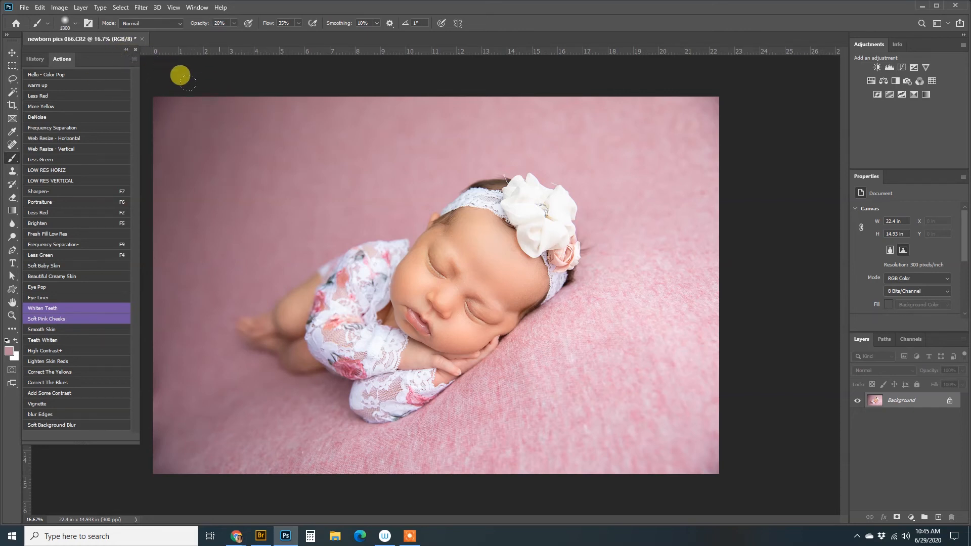
key("bracketright")
key("bracketright")
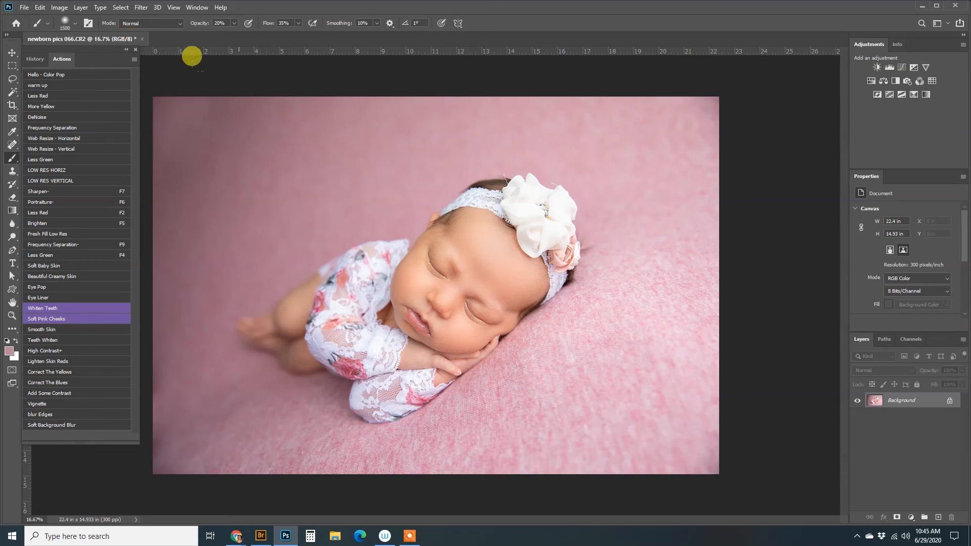
key("alt")
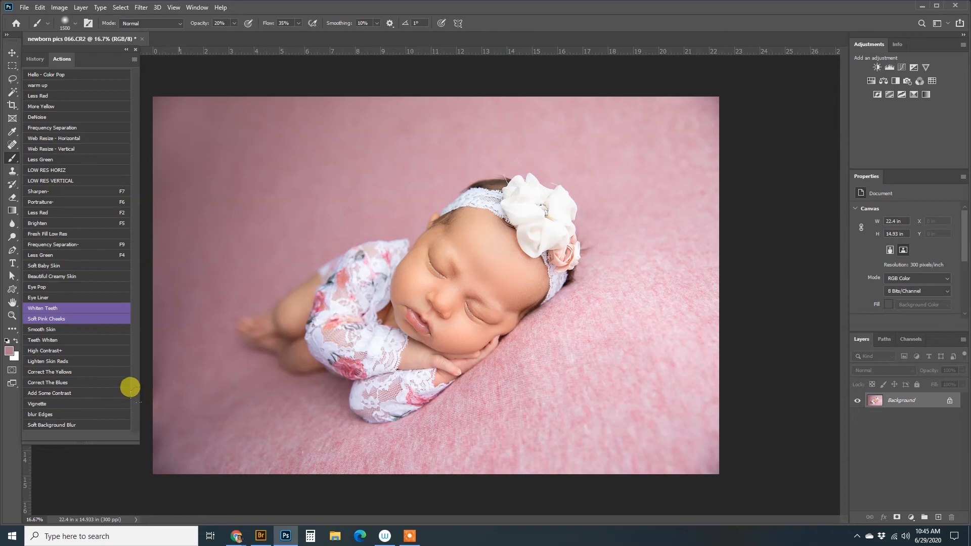
- Run the Brighten action, paint its mask over the darker backdrop with a 2200 px brush at 23% opacity, and merge the visible layers
key("F5")
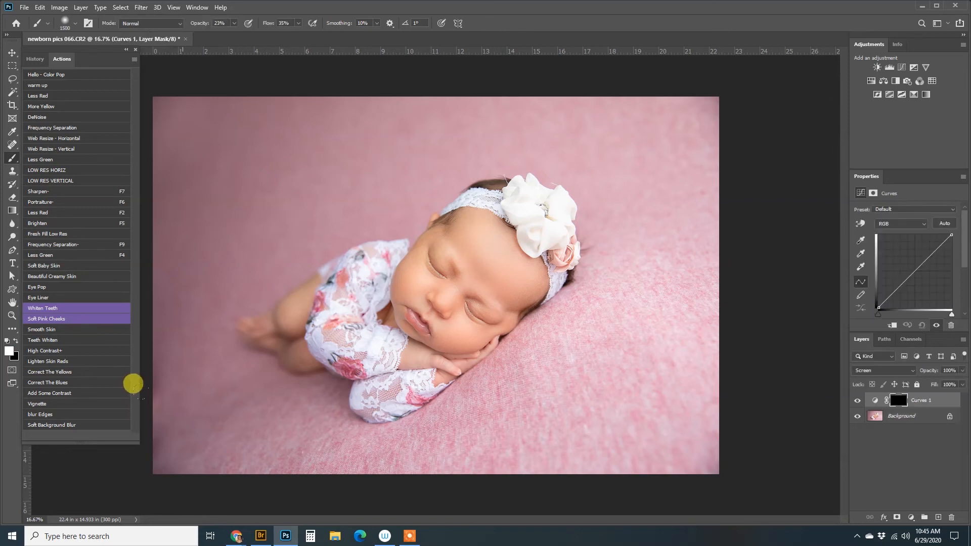
key("bracketleft")
key("bracketleft")
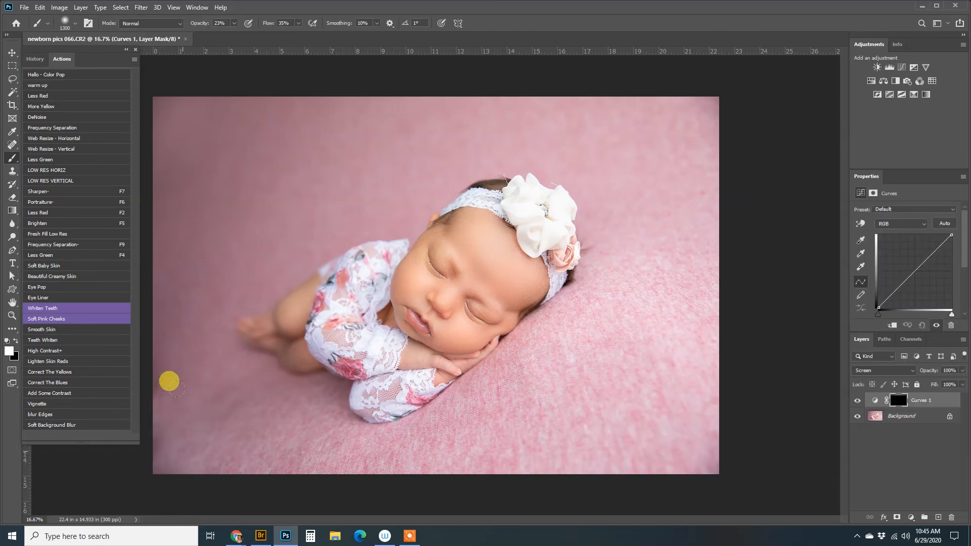
key("bracketright")
key("bracketright")
key("bracketright")
key("bracketright")
key("bracketright")
key("bracketright")
key("bracketright")
key("bracketright")
key("bracketright")
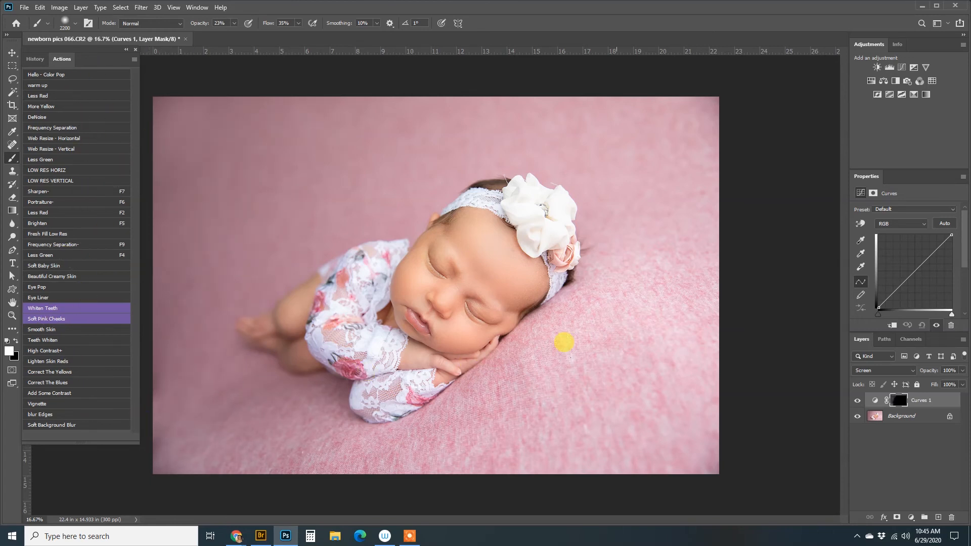
left_click(908, 460)
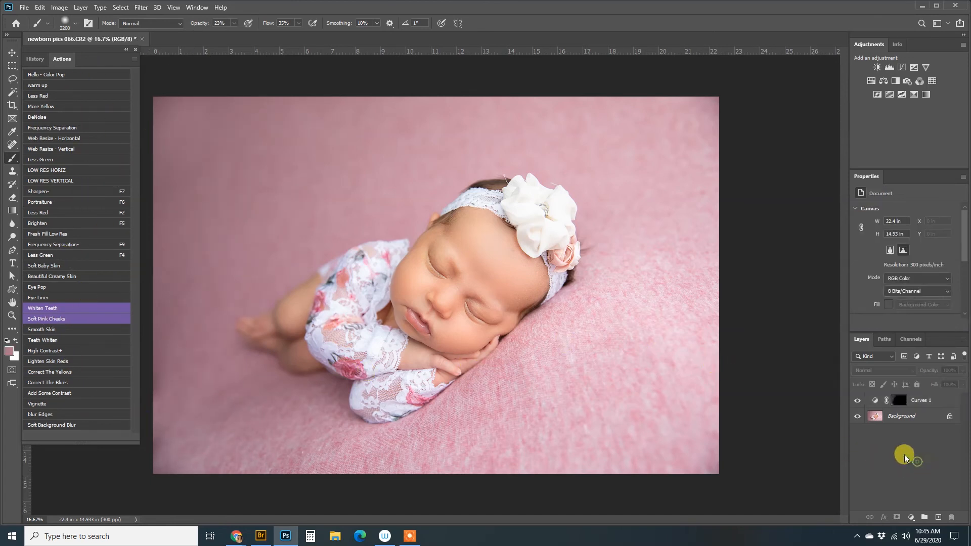
key("ctrl+shift+e")
- Add a Curves adjustment that darkens the tones sampled from the bright pink blanket, and invert its mask to black
left_click(900, 68)
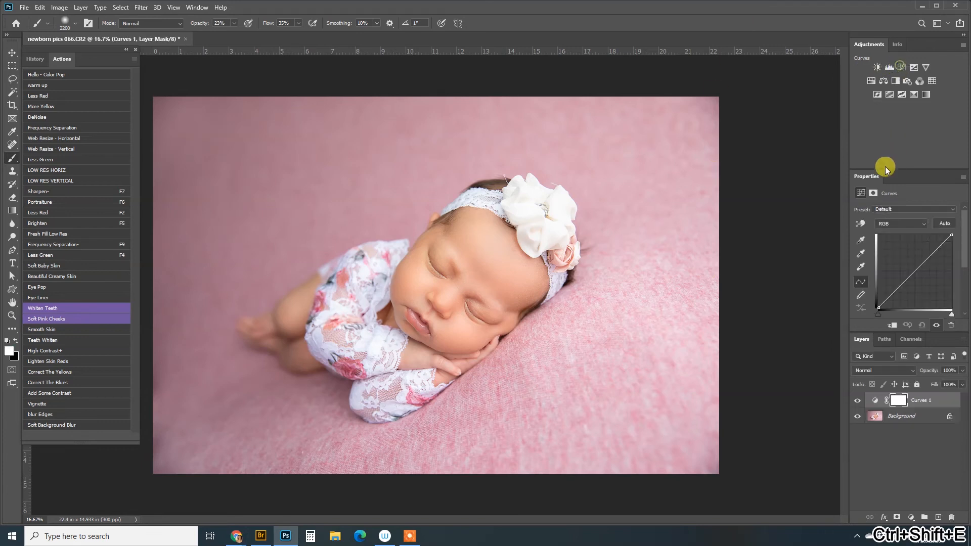
left_click(859, 223)
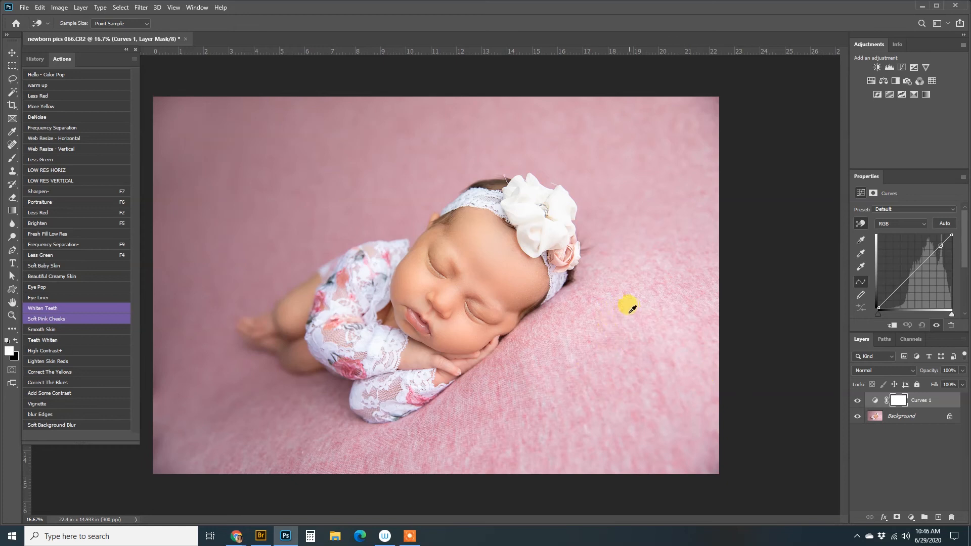
left_click_drag(628, 317, 628, 329)
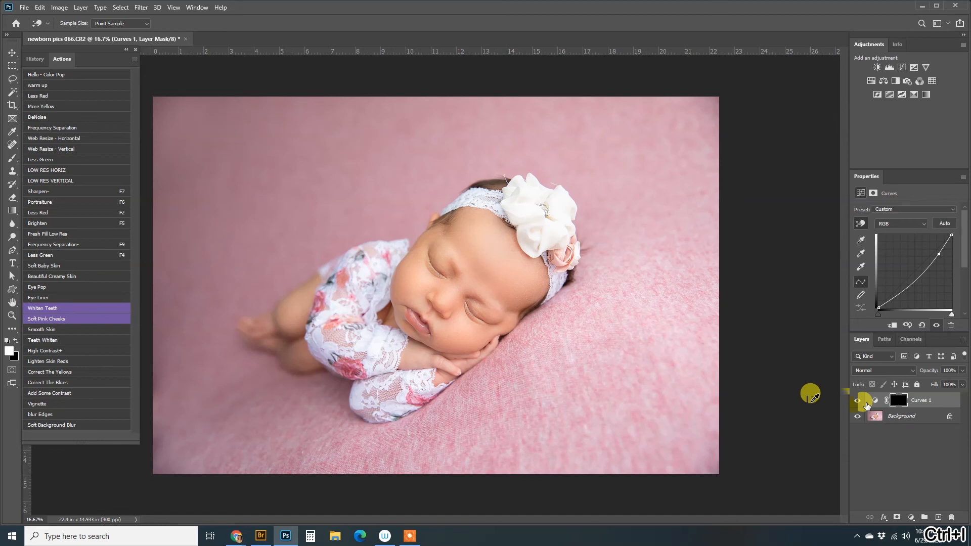
- Paint on the Curves mask over the bright blanket beside the baby with a large brush at 30% opacity, reducing it to 1700 px
key("b")
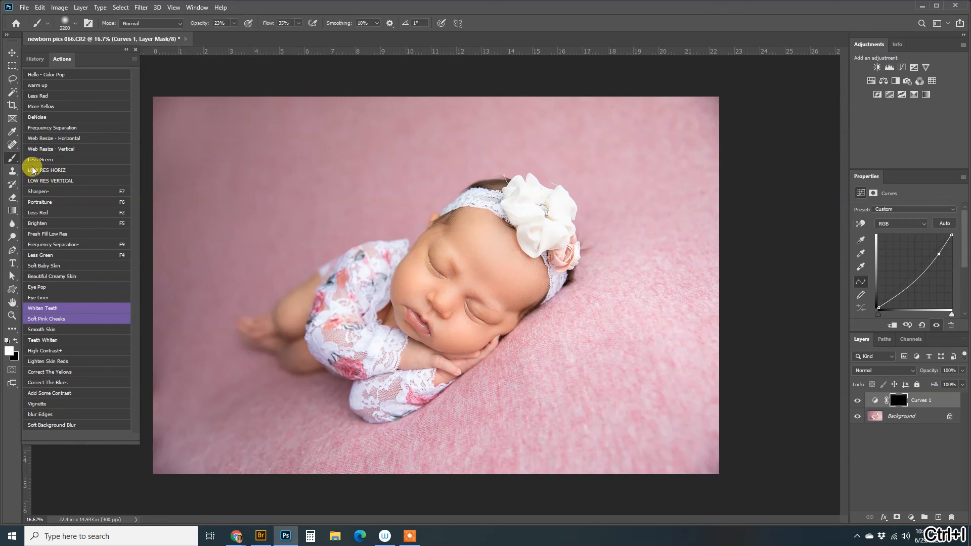
key("3")
key("bracketleft")
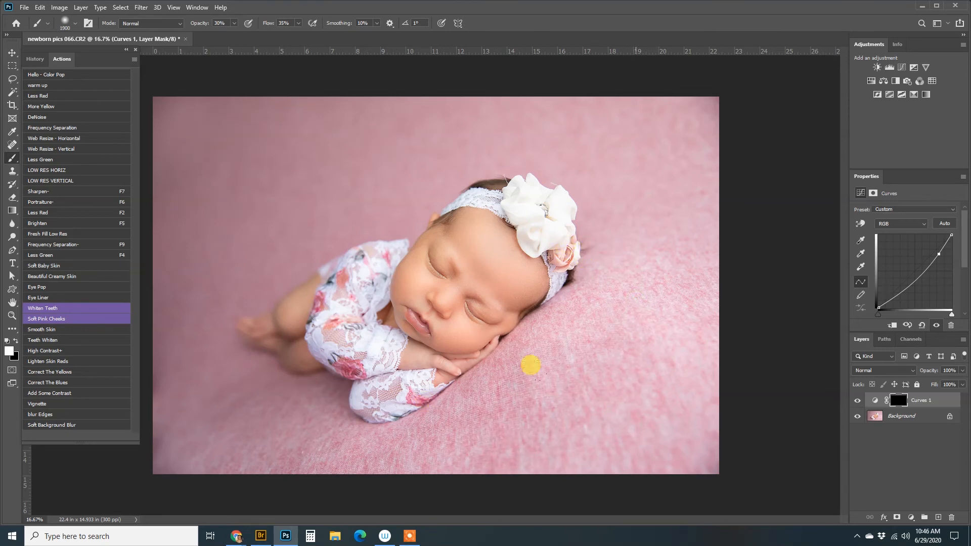
key("bracketleft")
mouse_move(299, 399)
left_mouse_down()
mouse_move(482, 326)
mouse_move(608, 248)
left_mouse_up()
key("bracketleft")
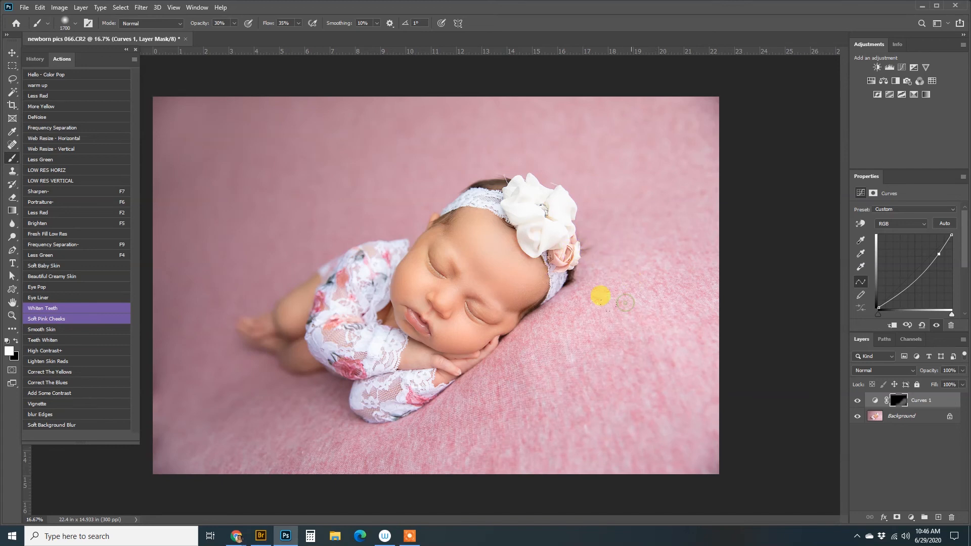
mouse_move(425, 397)
left_mouse_down()
mouse_move(510, 385)
mouse_move(544, 344)
mouse_move(601, 232)
left_mouse_up()
- Paint on the Curves mask over the white flower and lace headband with a smaller brush, and merge the visible layers
key("bracketleft")
key("bracketleft")
key("bracketleft")
key("bracketleft")
key("bracketleft")
key("bracketleft")
key("bracketleft")
key("bracketleft")
key("bracketleft")
key("bracketleft")
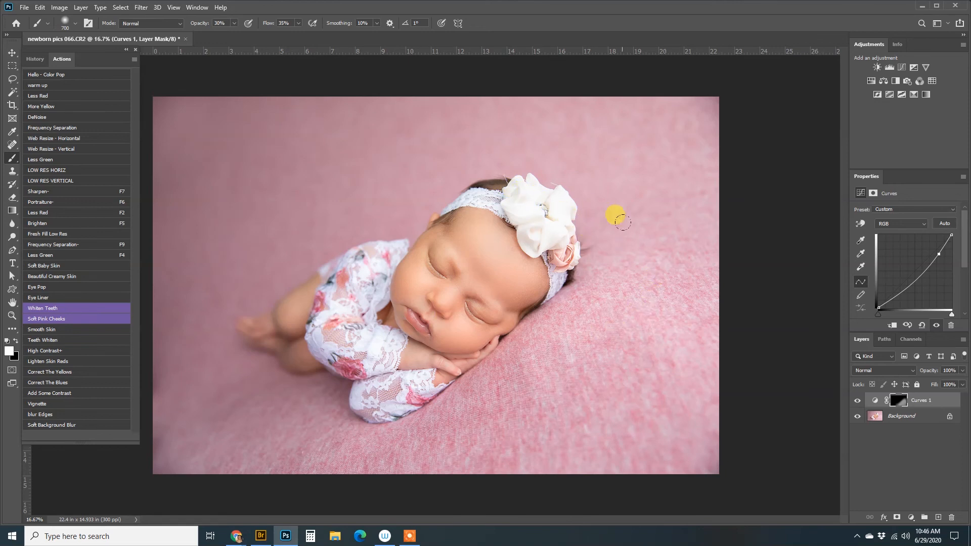
key("bracketright")
key("bracketright")
key("bracketleft")
key("bracketleft")
key("bracketleft")
key("bracketleft")
key("bracketleft")
left_click_drag(512, 214, 466, 199)
key("bracketright")
key("bracketright")
key("bracketright")
key("bracketright")
key("bracketleft")
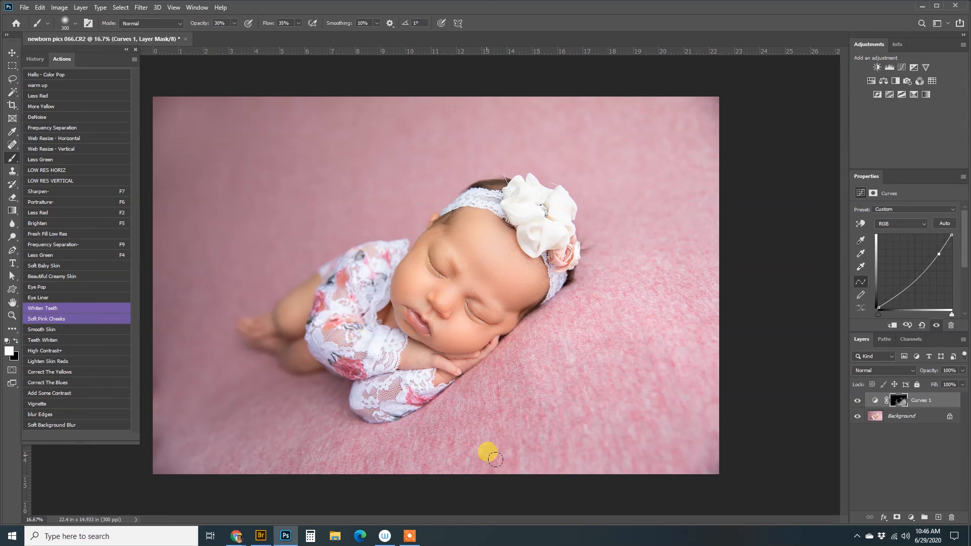
key("ctrl+minus")
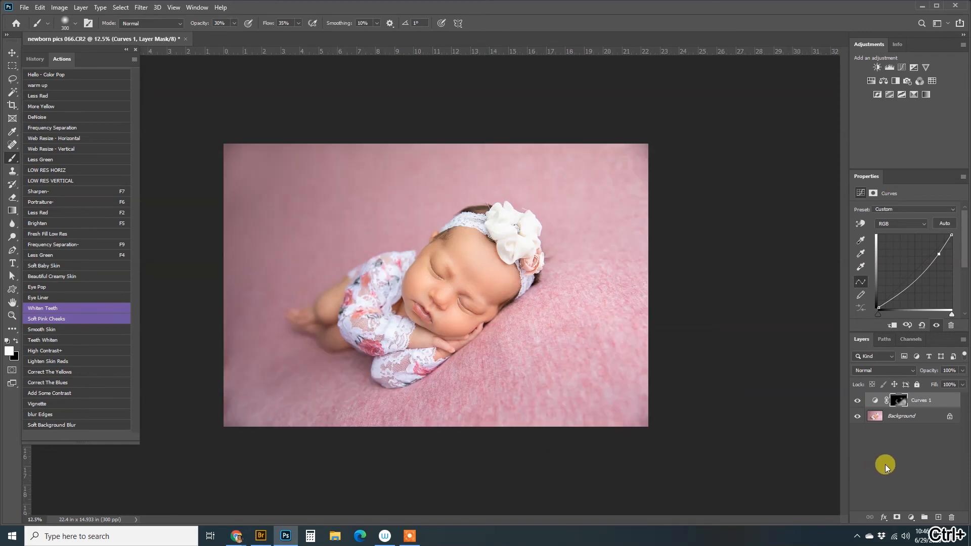
key("ctrl+shift+e")
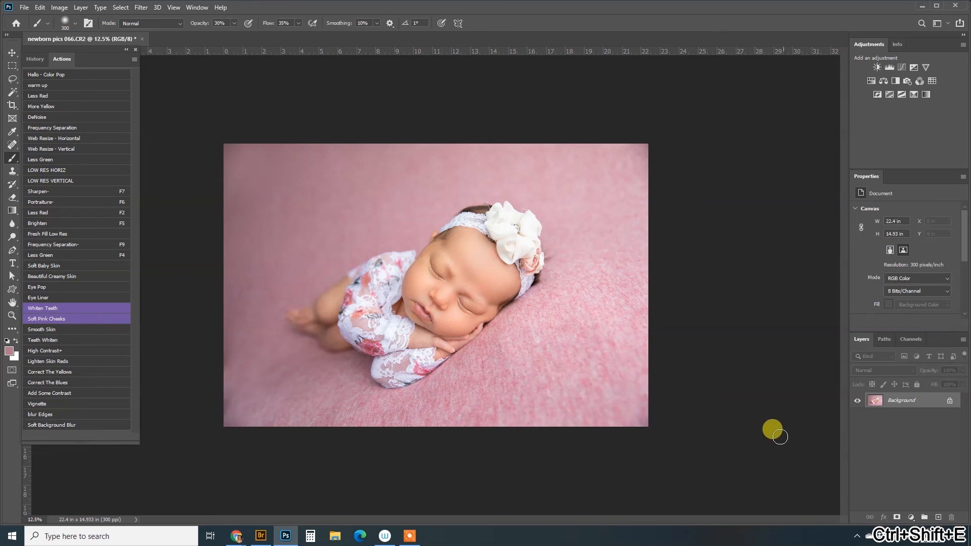
- Examine the retouched face up close and the whole portrait
key("ctrl+plus")
key("ctrl+plus")
key("ctrl+plus")
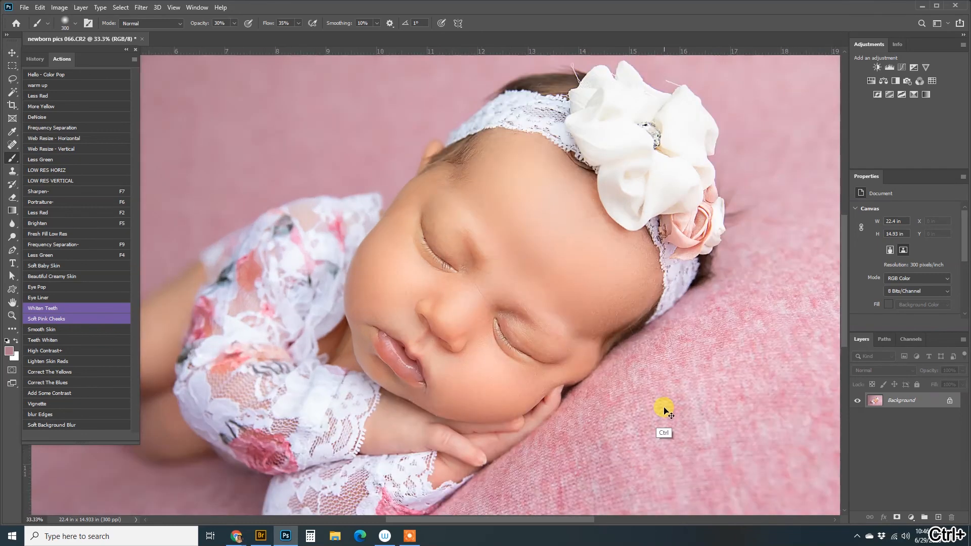
key("ctrl+plus")
key("ctrl+plus")
key("ctrl+minus")
key("ctrl+minus")
key("ctrl+minus")
key("ctrl+minus")
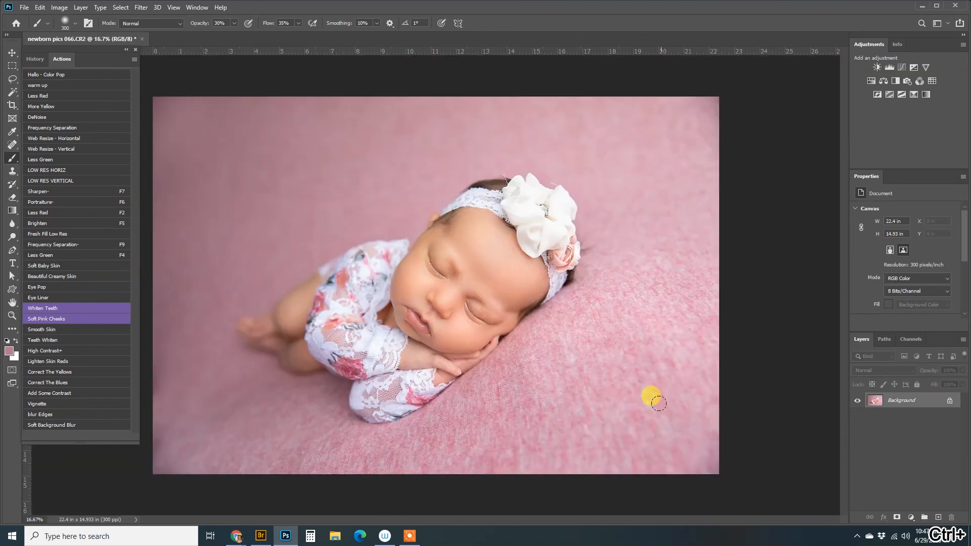
- Compare the original snapshot of the newborn photo with its final merged history state
left_click(34, 59)
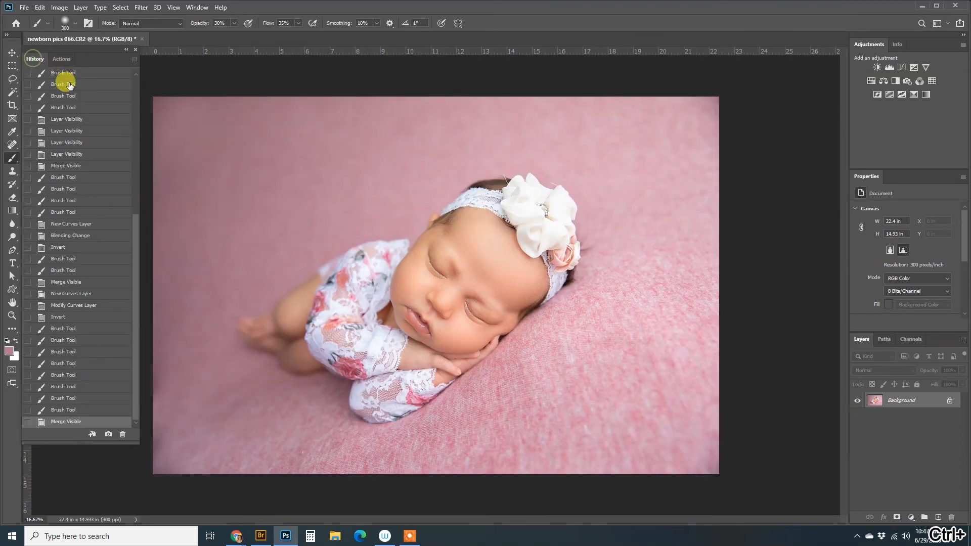
left_click_drag(135, 240, 134, 99)
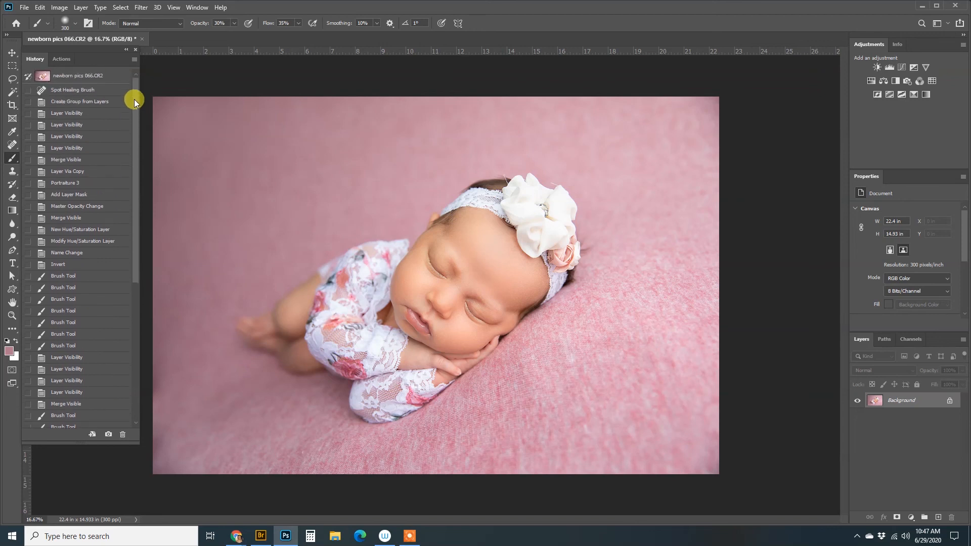
left_click(93, 76)
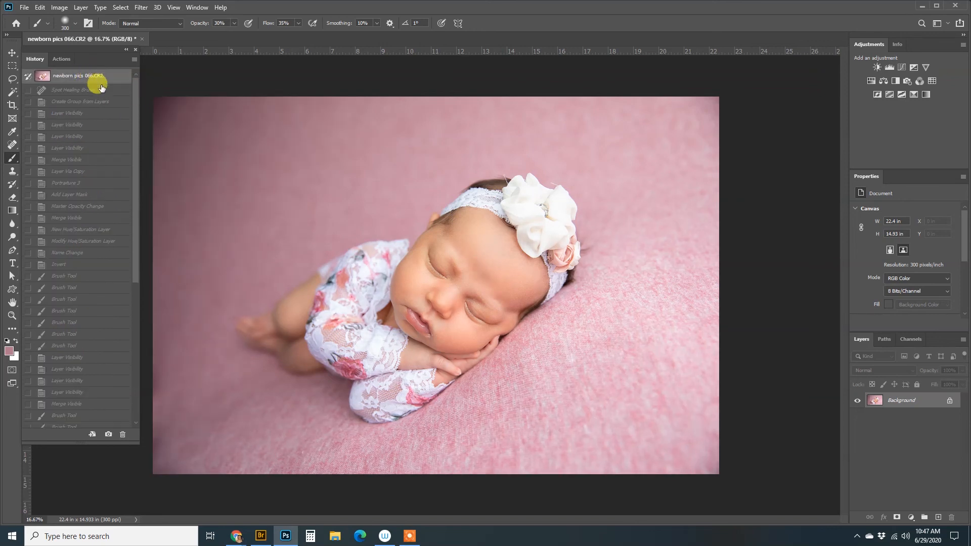
left_click_drag(134, 107, 157, 273)
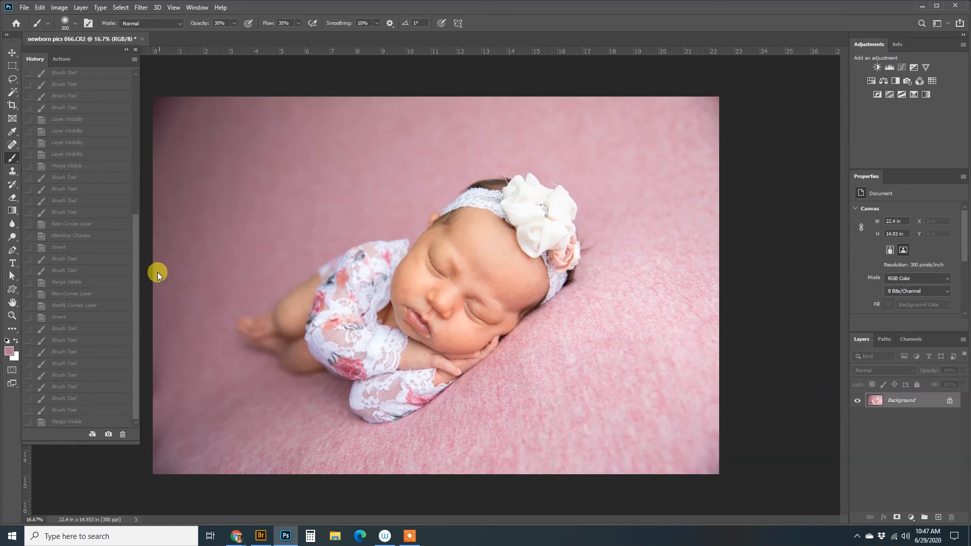
left_click(76, 424)
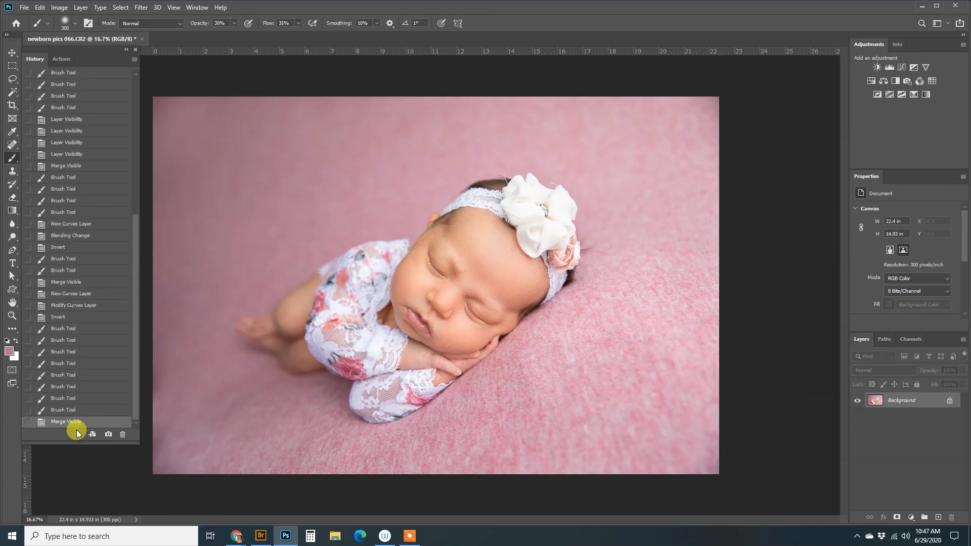